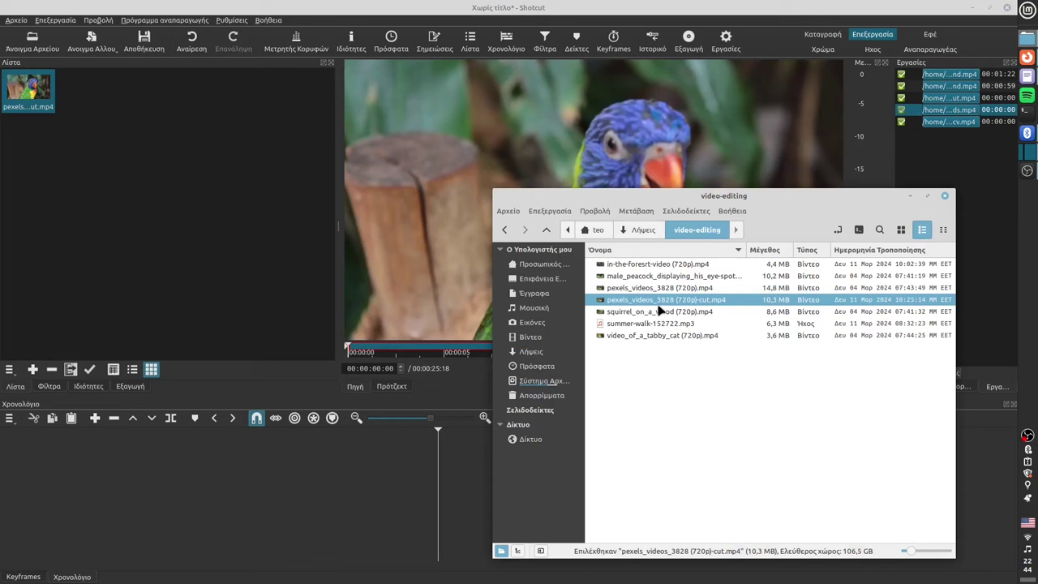
- Add in-the-foresrt-video (720p).mp4 to the playlist, and place it at the start of the timeline's first video track
{"action": "left_click", "coordinate": [653, 266]}
{"action": "left_click_drag", "start_coordinate": [653, 266], "coordinate": [176, 161]}
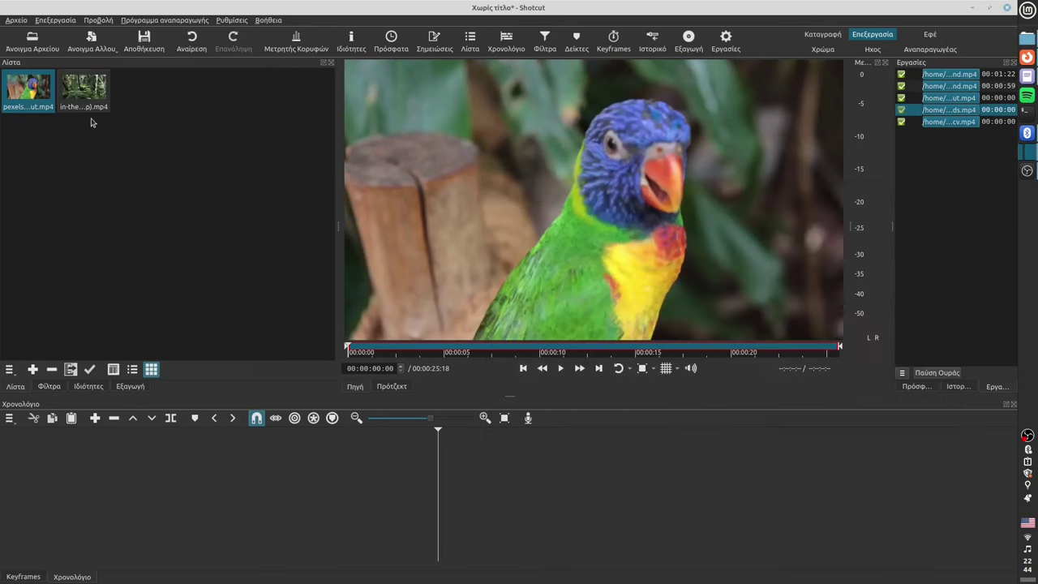
{"action": "left_click", "coordinate": [90, 97]}
{"action": "left_click_drag", "start_coordinate": [95, 92], "coordinate": [101, 470]}
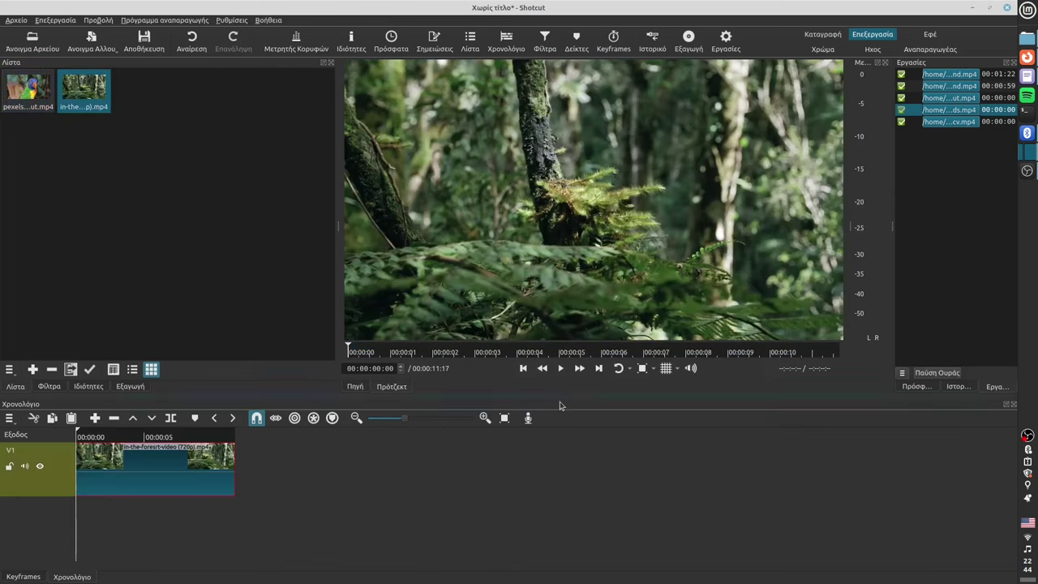
{"action": "left_click", "coordinate": [504, 418]}
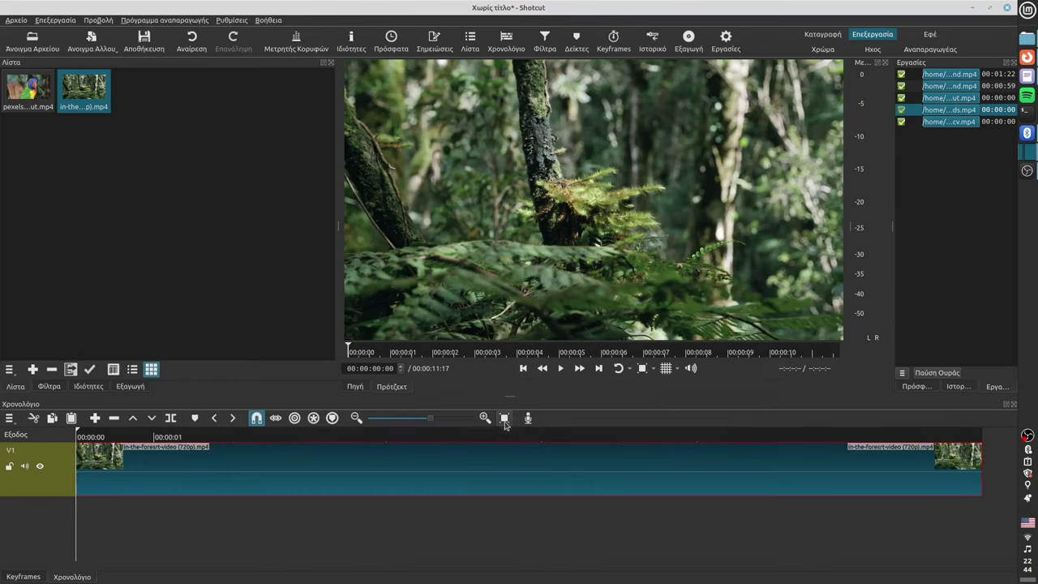
{"action": "left_click", "coordinate": [560, 368]}
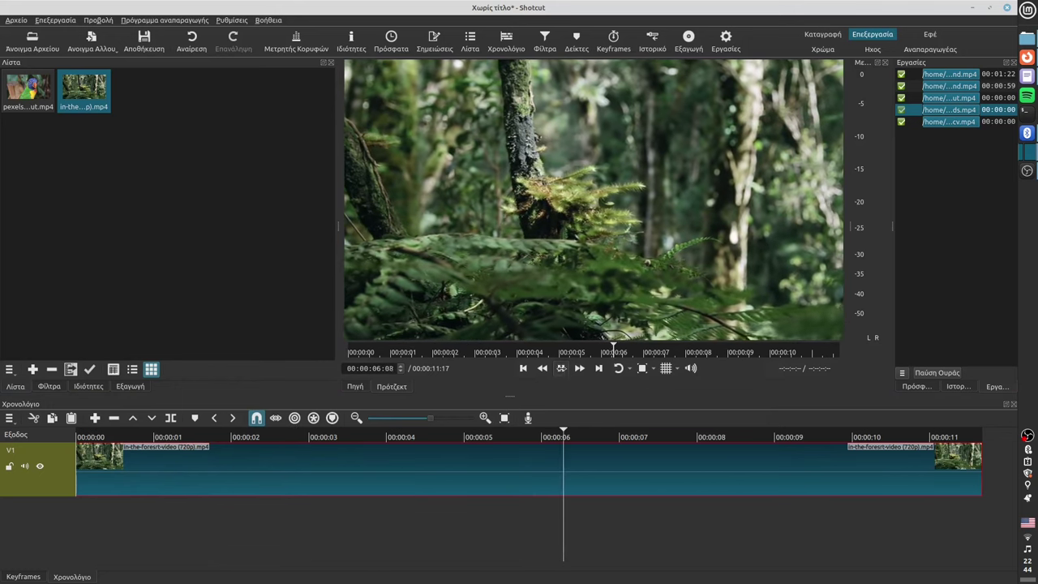
{"action": "left_click", "coordinate": [561, 368]}
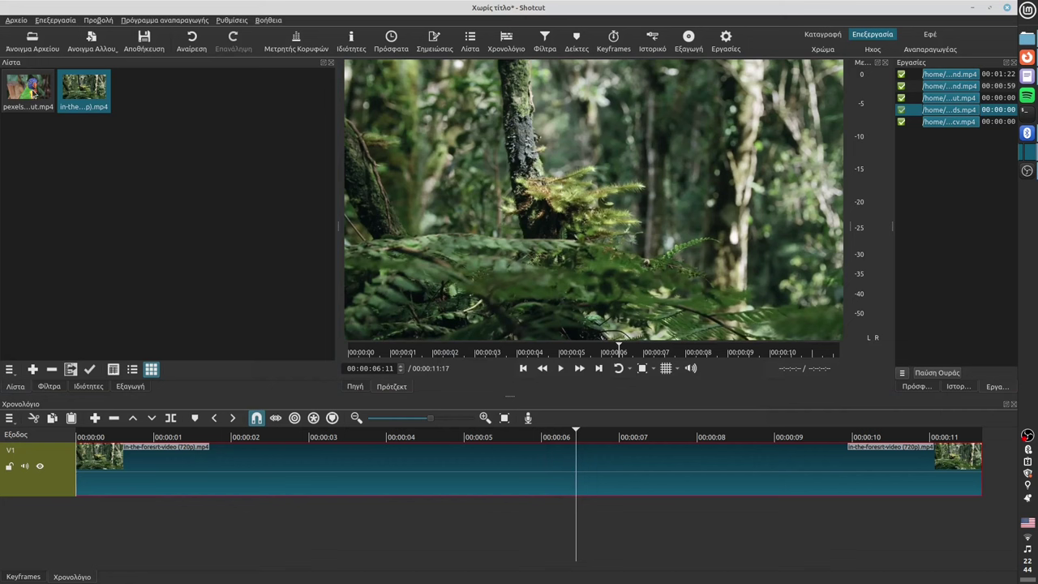
- Add a second video track above the forest clip's track and make it the current track
{"action": "left_click", "coordinate": [34, 94]}
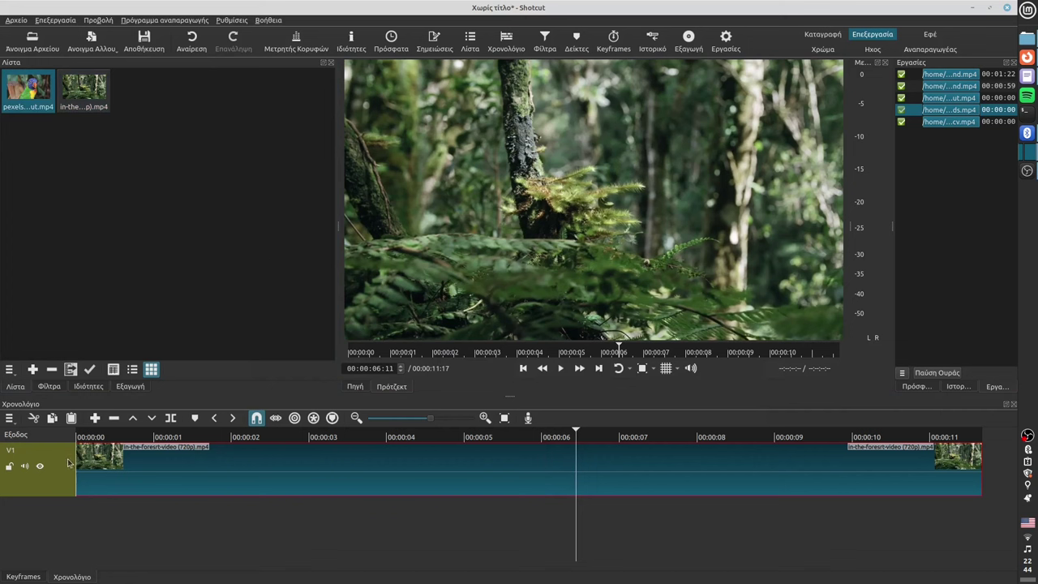
{"action": "left_click", "coordinate": [10, 418]}
{"action": "mouse_move", "coordinate": [21, 435]}
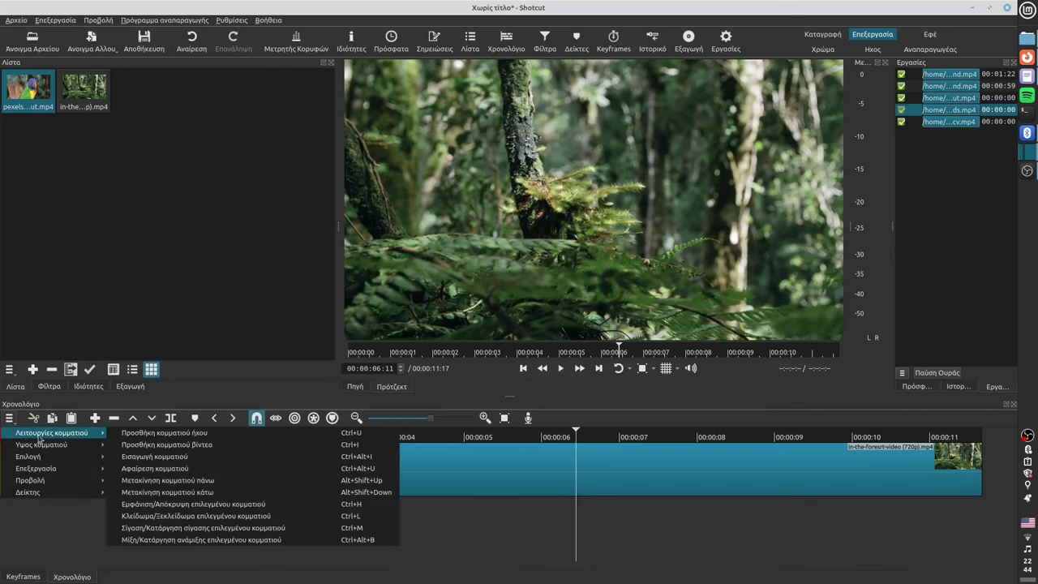
{"action": "left_click", "coordinate": [174, 447]}
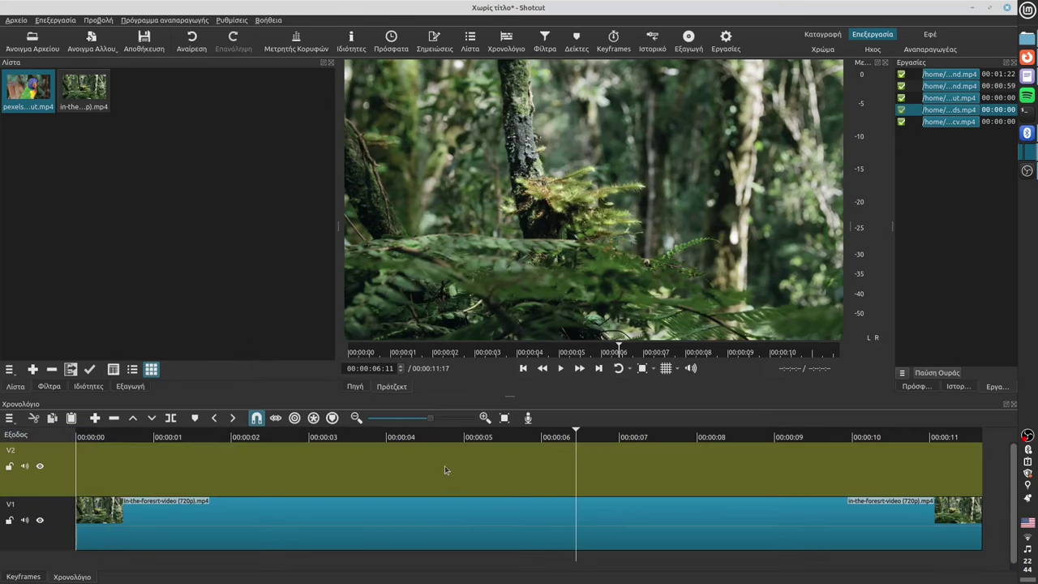
{"action": "right_click", "coordinate": [65, 486]}
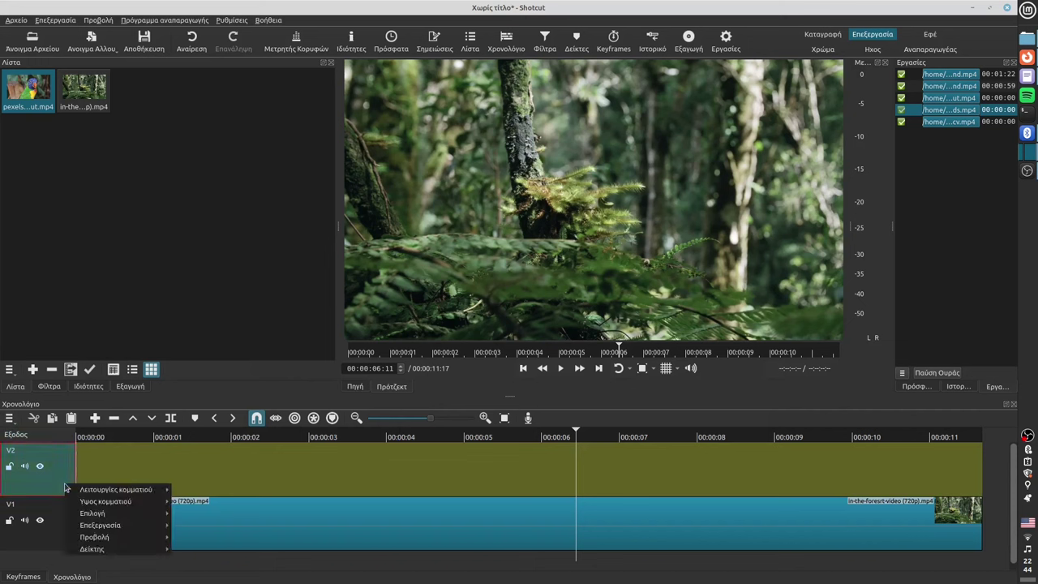
{"action": "mouse_move", "coordinate": [122, 489]}
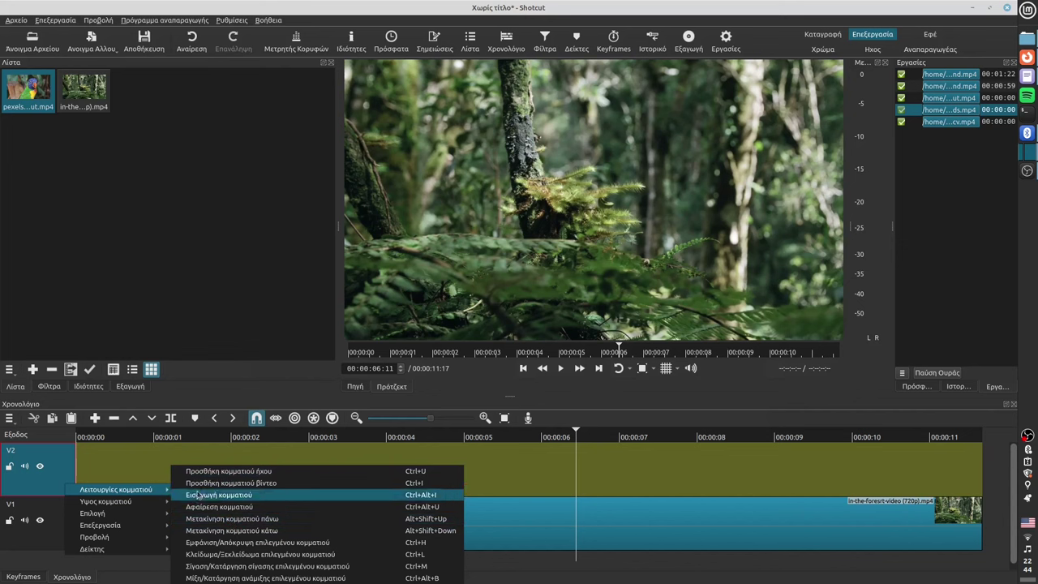
{"action": "left_click", "coordinate": [144, 462]}
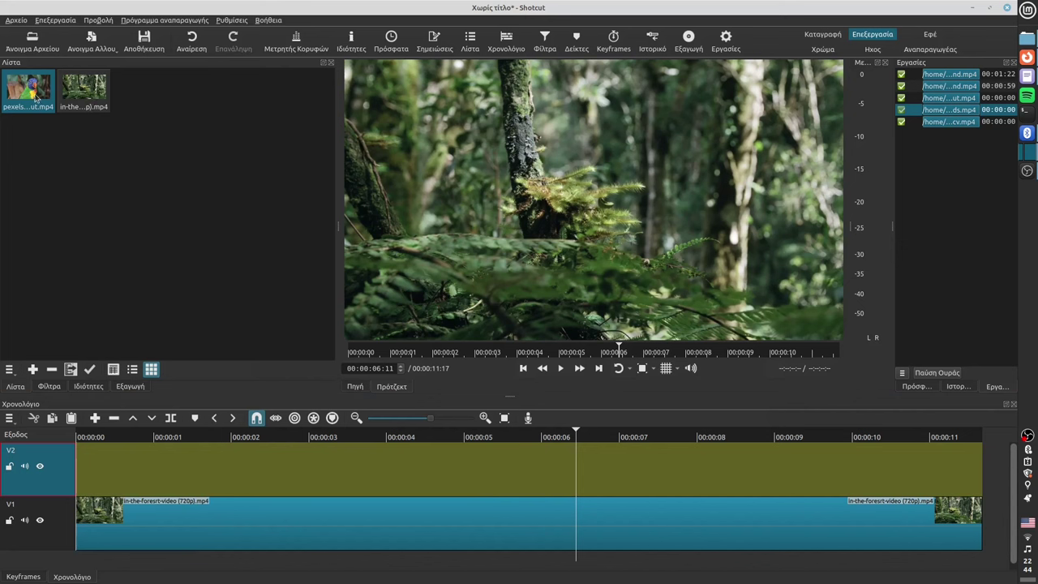
- Place the parrot clip from the playlist on track V2, starting at the beginning of the timeline
{"action": "left_click_drag", "start_coordinate": [34, 103], "coordinate": [134, 450]}
{"action": "left_click_drag", "start_coordinate": [338, 465], "coordinate": [272, 474]}
{"action": "left_click", "coordinate": [197, 438]}
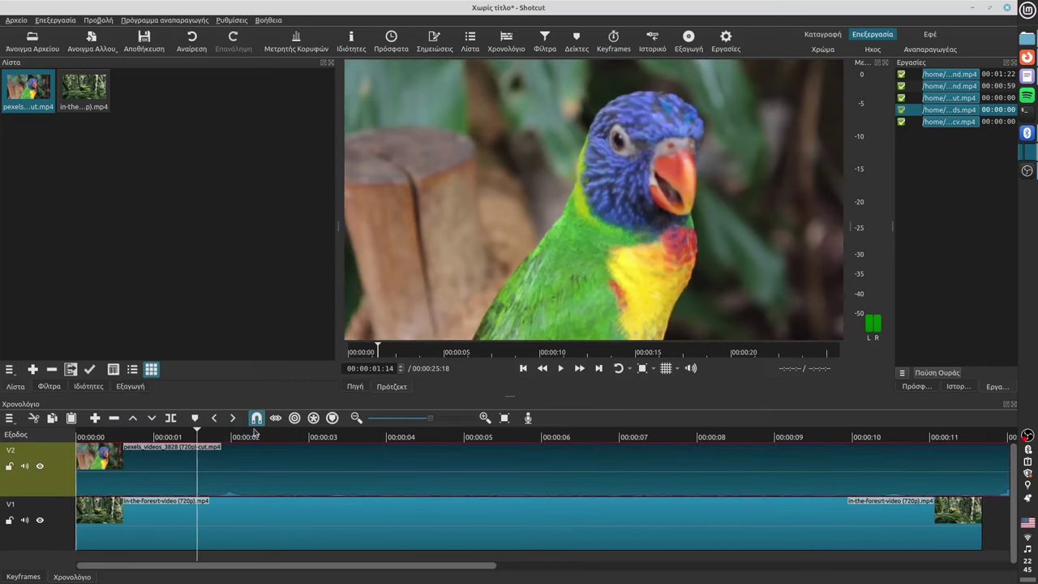
- Play the timeline to check how the parrot clip on V2 overlays the forest clip on V1
{"action": "left_click", "coordinate": [560, 369]}
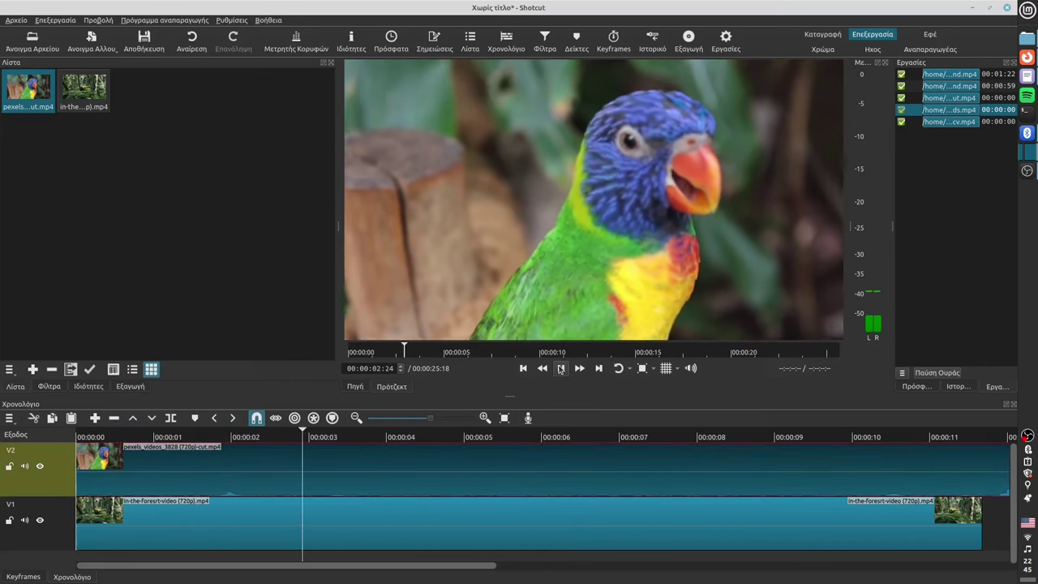
{"action": "left_click", "coordinate": [560, 369]}
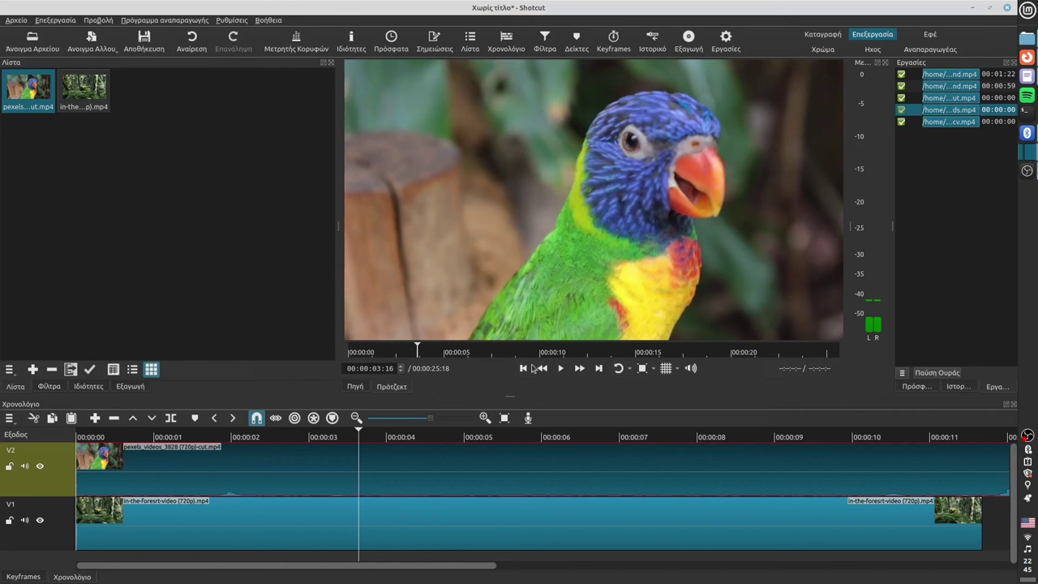
{"action": "left_click", "coordinate": [213, 540]}
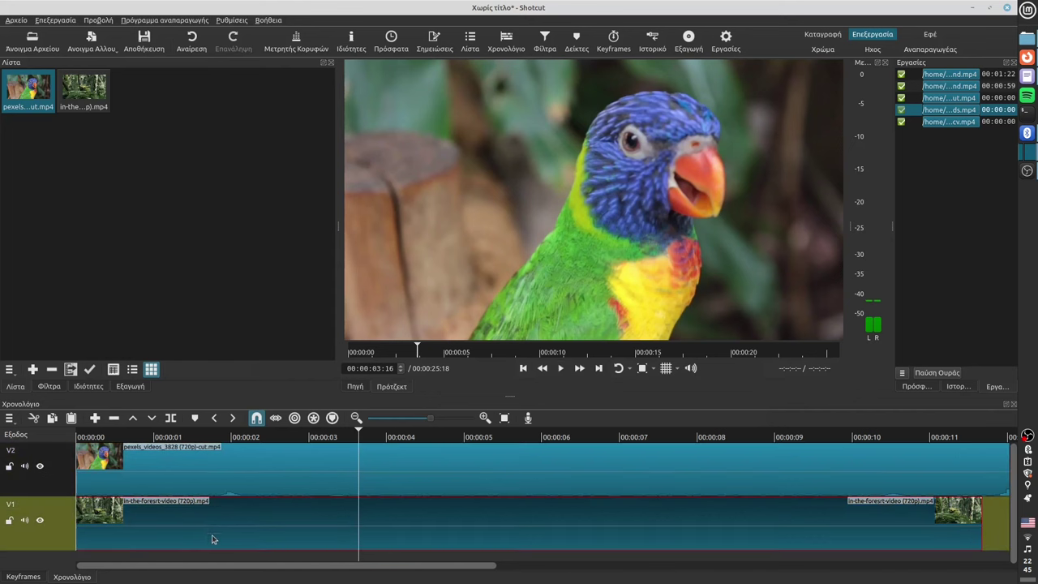
{"action": "left_click", "coordinate": [216, 470]}
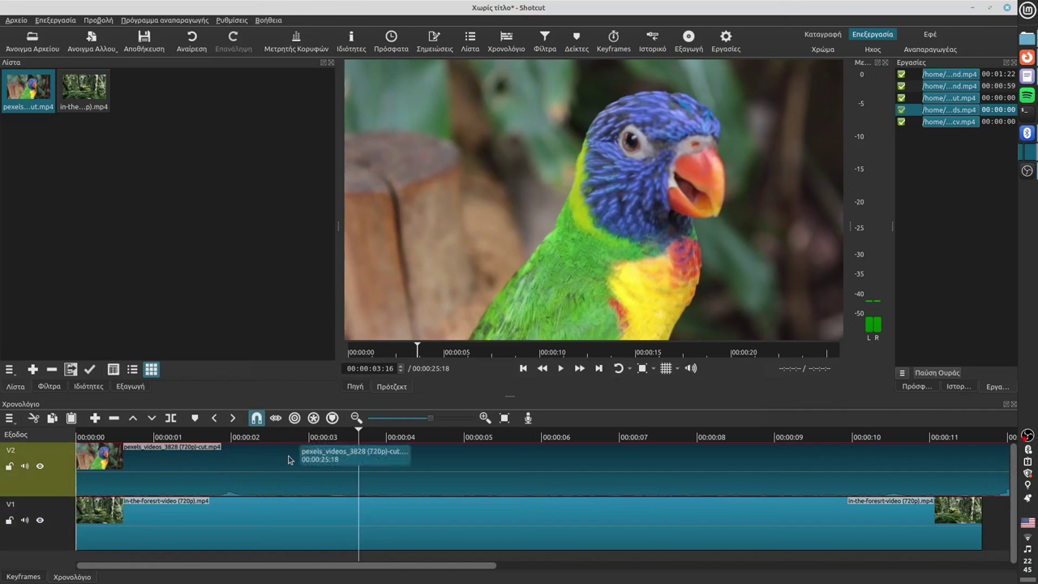
{"action": "left_click", "coordinate": [560, 368]}
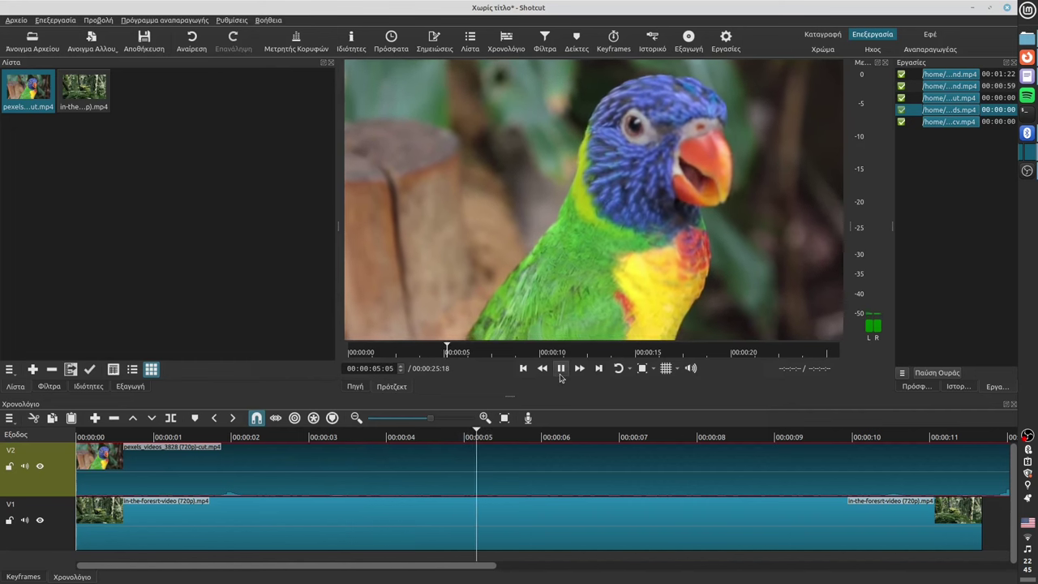
{"action": "left_click", "coordinate": [560, 374]}
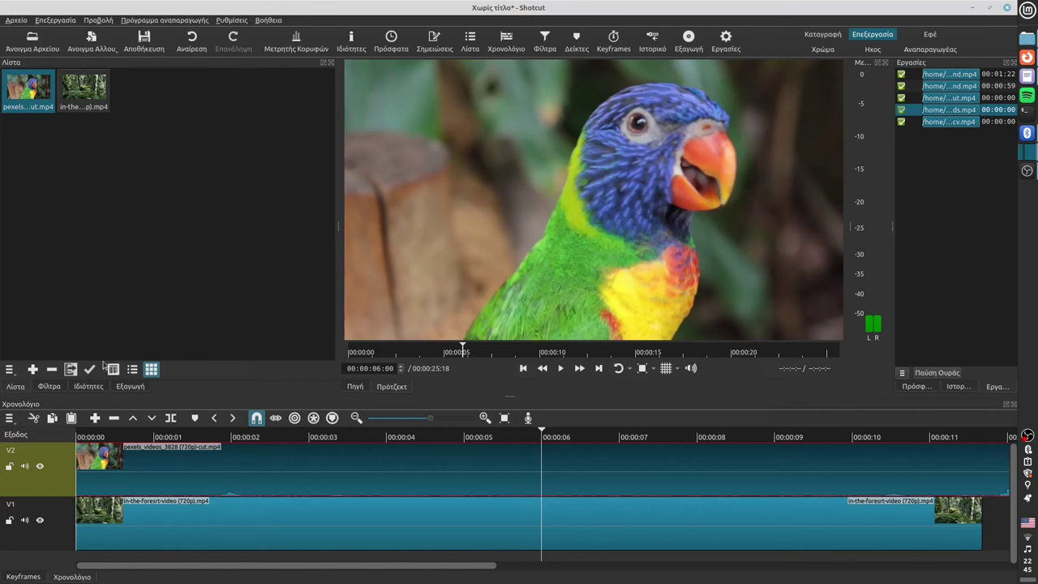
- Apply the Size, Position & Rotate filter (Μέγεθος, Θέση & Περιστροφή) to the parrot clip on V2
{"action": "left_click", "coordinate": [49, 387]}
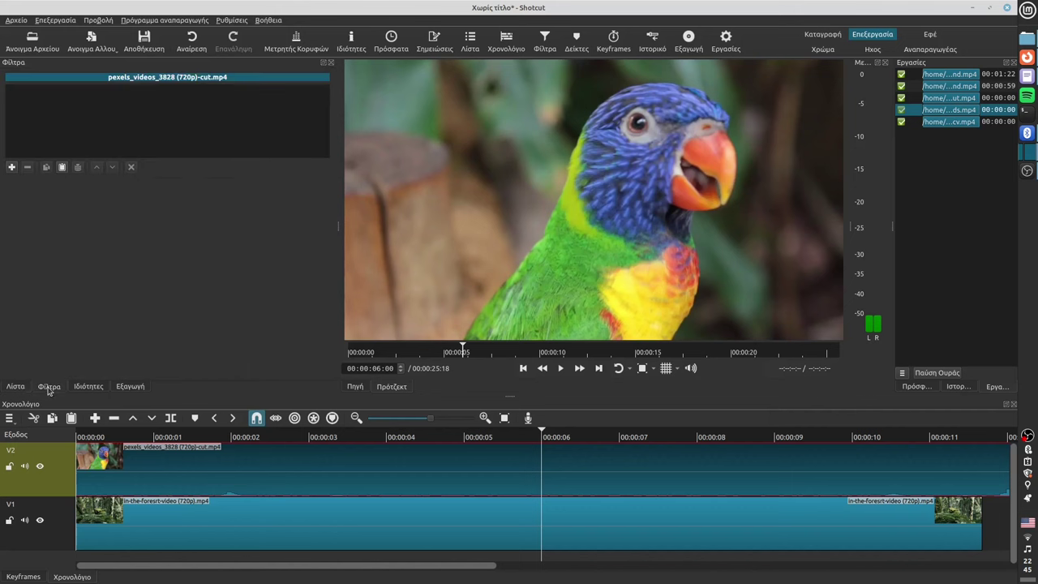
{"action": "left_click", "coordinate": [12, 167]}
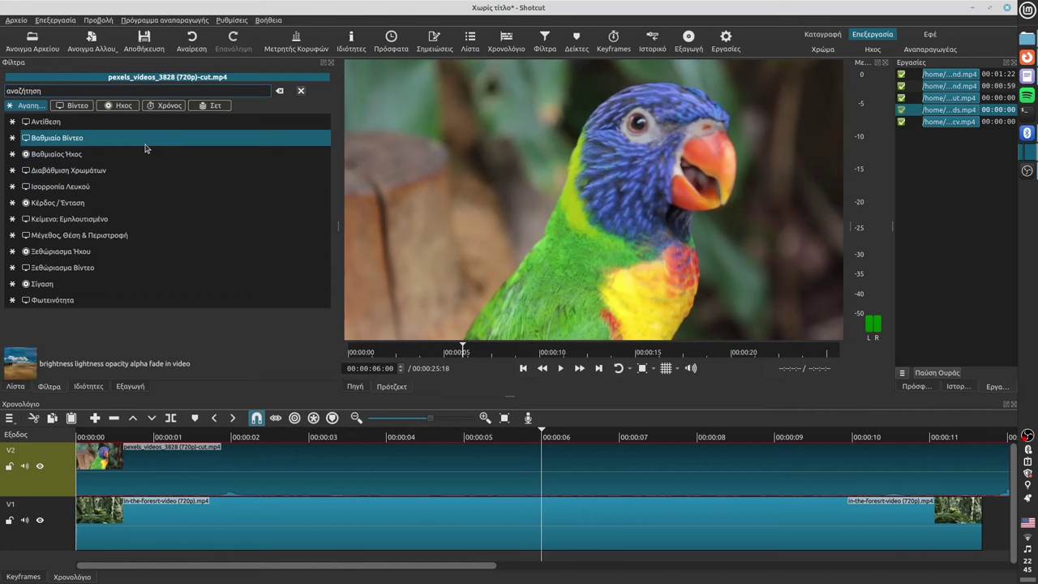
{"action": "left_click", "coordinate": [78, 108]}
{"action": "left_click", "coordinate": [120, 106]}
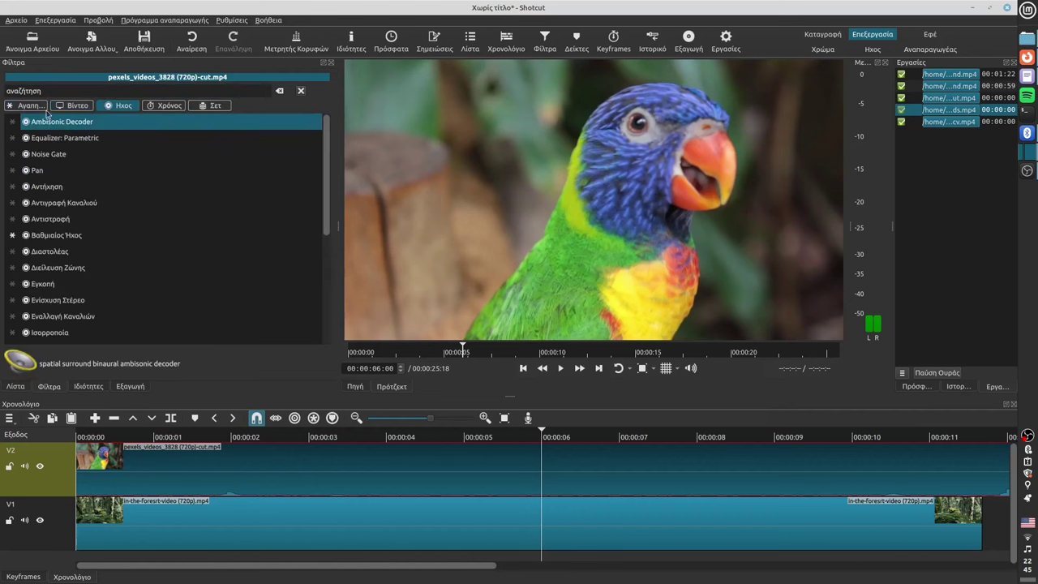
{"action": "left_click", "coordinate": [29, 106]}
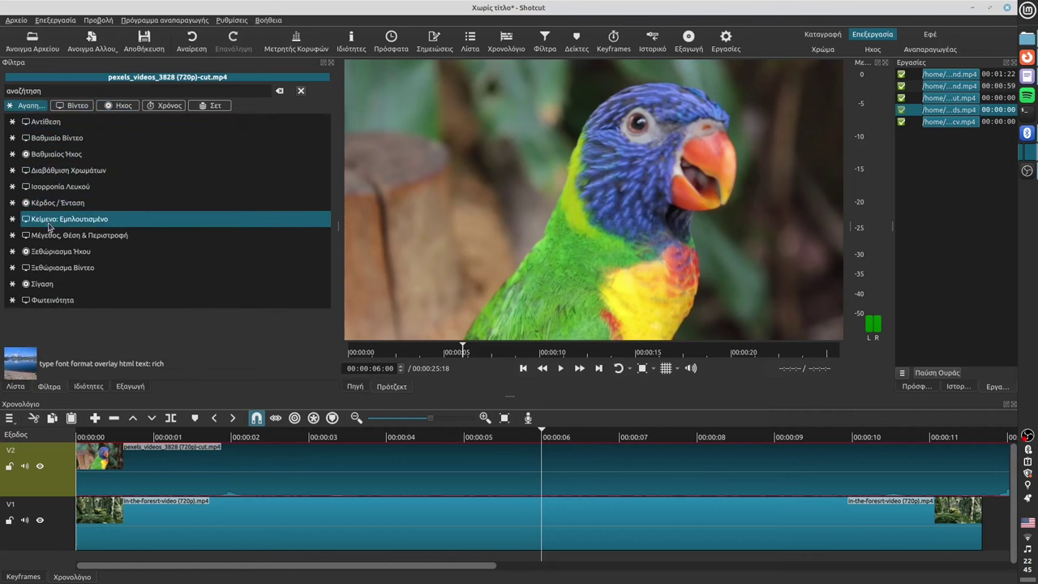
{"action": "left_click", "coordinate": [74, 106]}
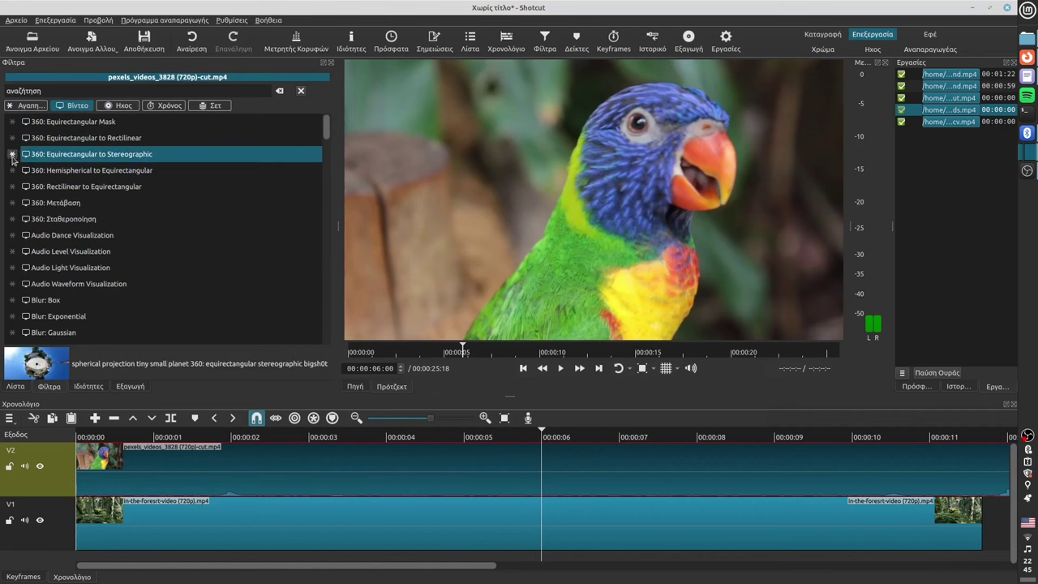
{"action": "left_click", "coordinate": [29, 105]}
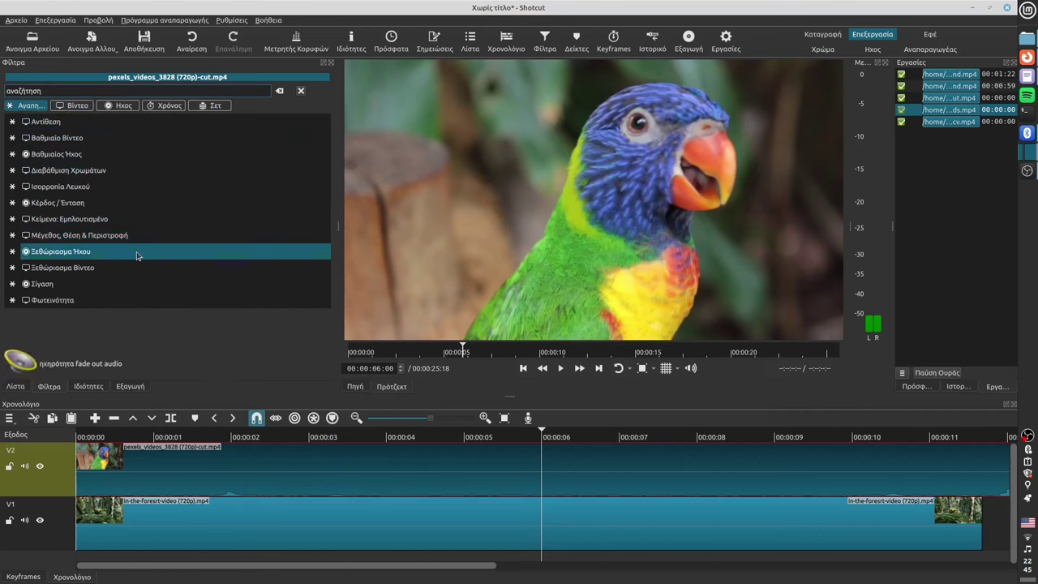
{"action": "left_click", "coordinate": [80, 237]}
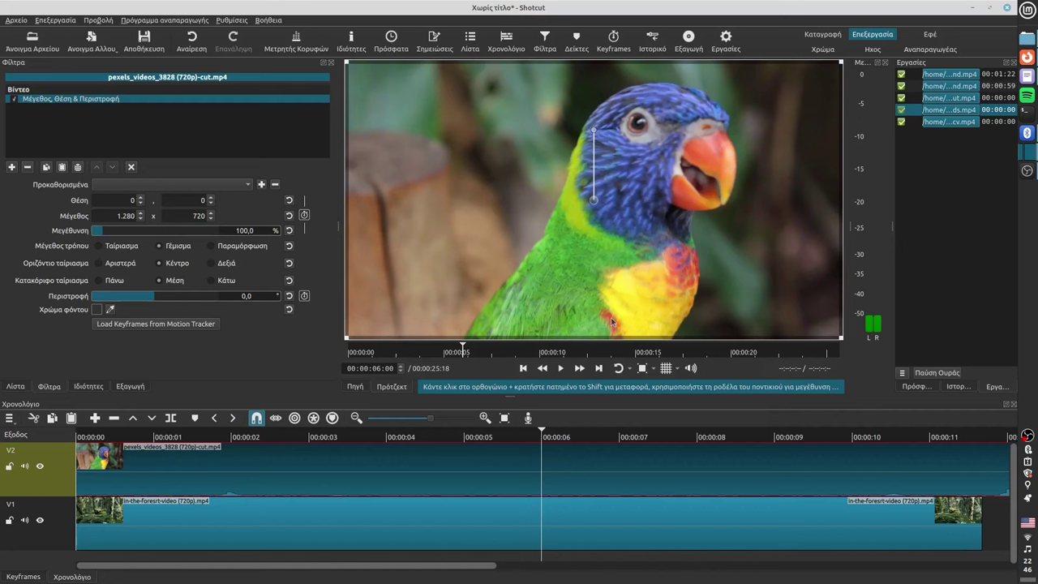
- Shrink the parrot overlay to about 811 × 456 and position it at about 240, 75 over the forest video
{"action": "left_click", "coordinate": [641, 368]}
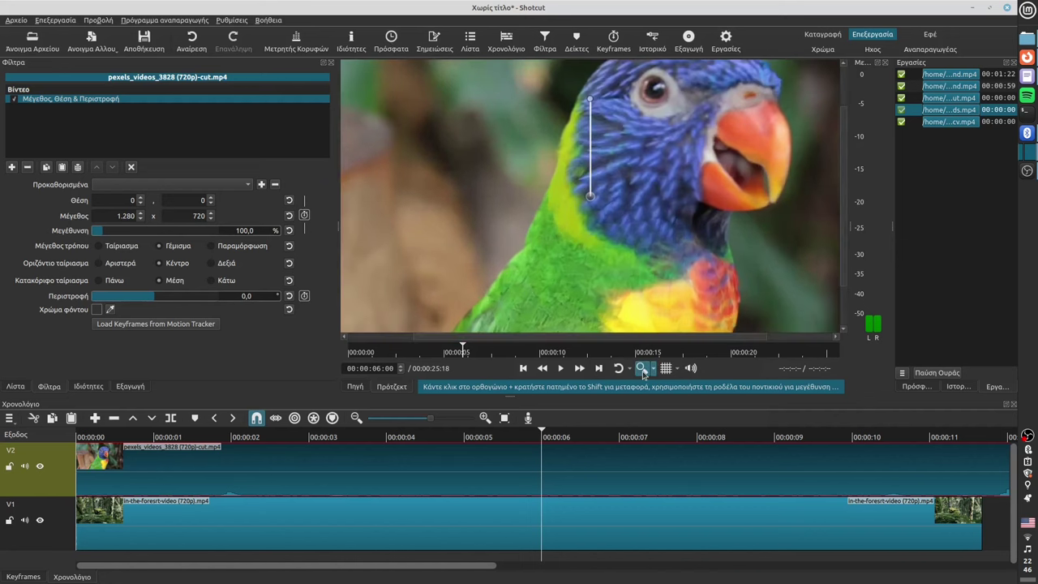
{"action": "left_click", "coordinate": [641, 368]}
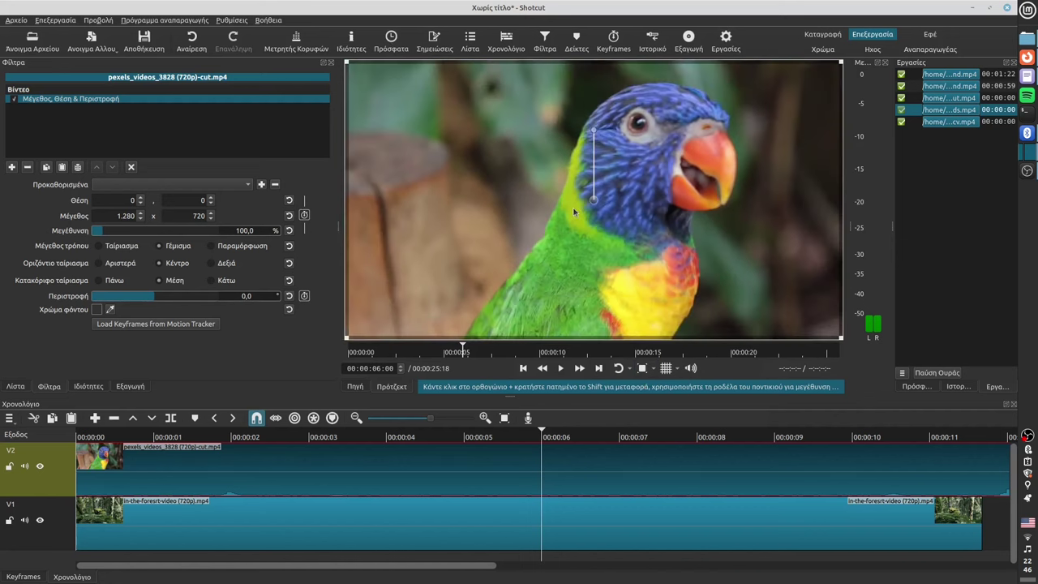
{"action": "left_click_drag", "start_coordinate": [594, 201], "coordinate": [328, 304]}
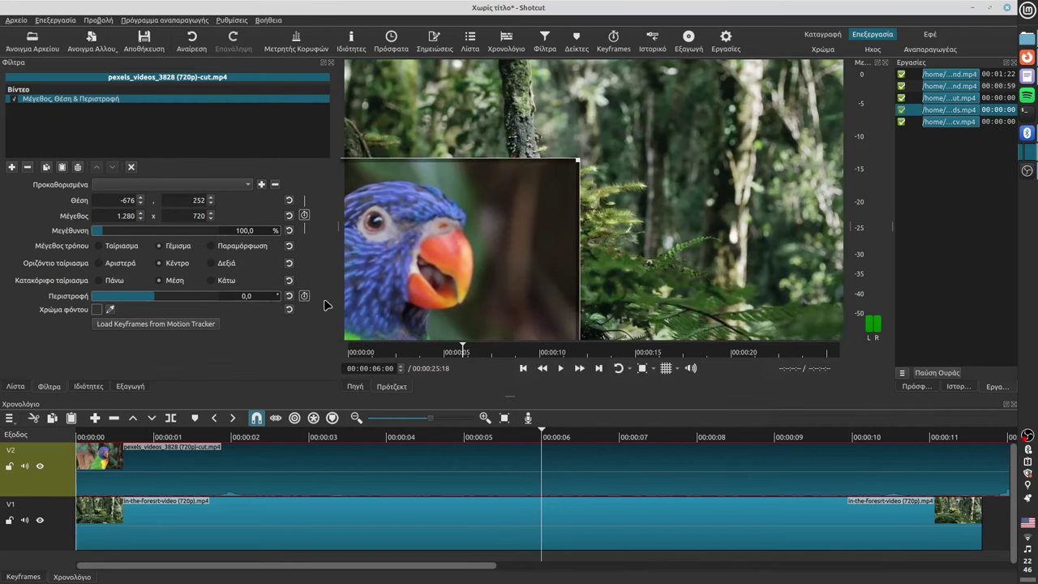
{"action": "left_click_drag", "start_coordinate": [525, 250], "coordinate": [707, 163]}
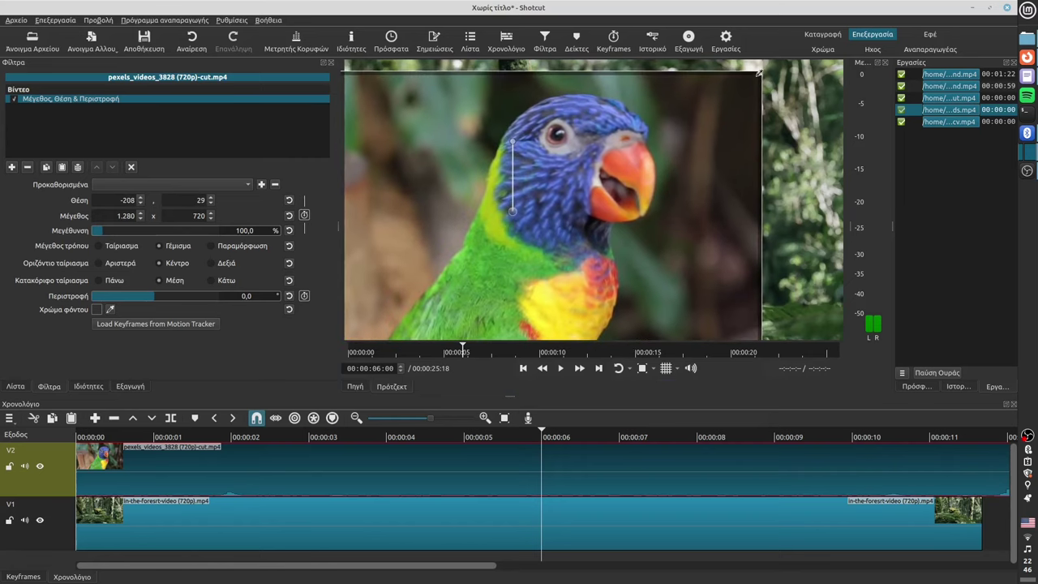
{"action": "left_click_drag", "start_coordinate": [758, 73], "coordinate": [551, 191]}
{"action": "left_click_drag", "start_coordinate": [409, 270], "coordinate": [584, 172]}
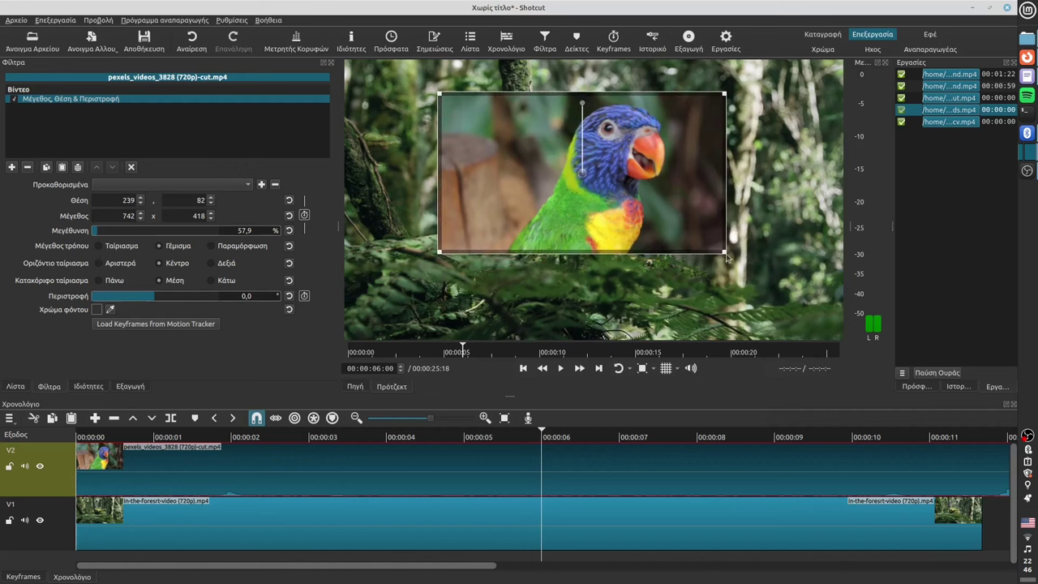
{"action": "left_click_drag", "start_coordinate": [726, 254], "coordinate": [752, 268]}
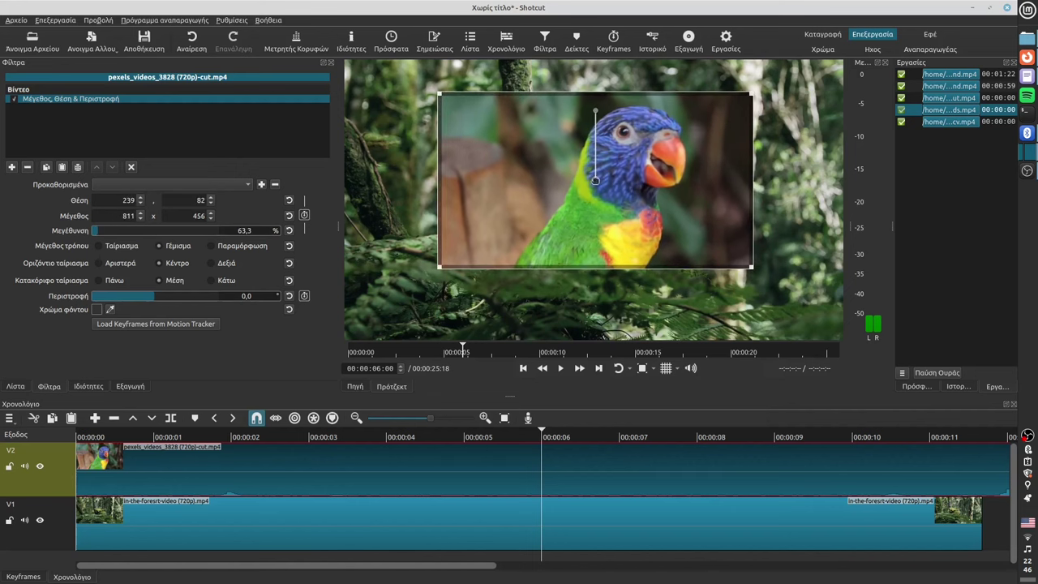
- Play the composition, including from about 4.5 seconds, to review the parrot overlay on the forest background
{"action": "left_click", "coordinate": [561, 368]}
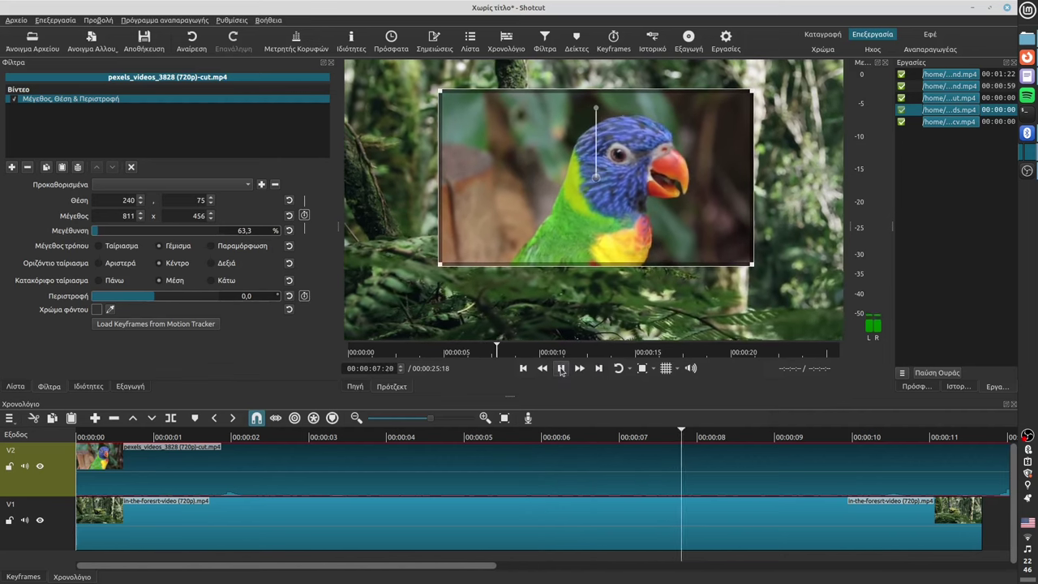
{"action": "left_click", "coordinate": [561, 368]}
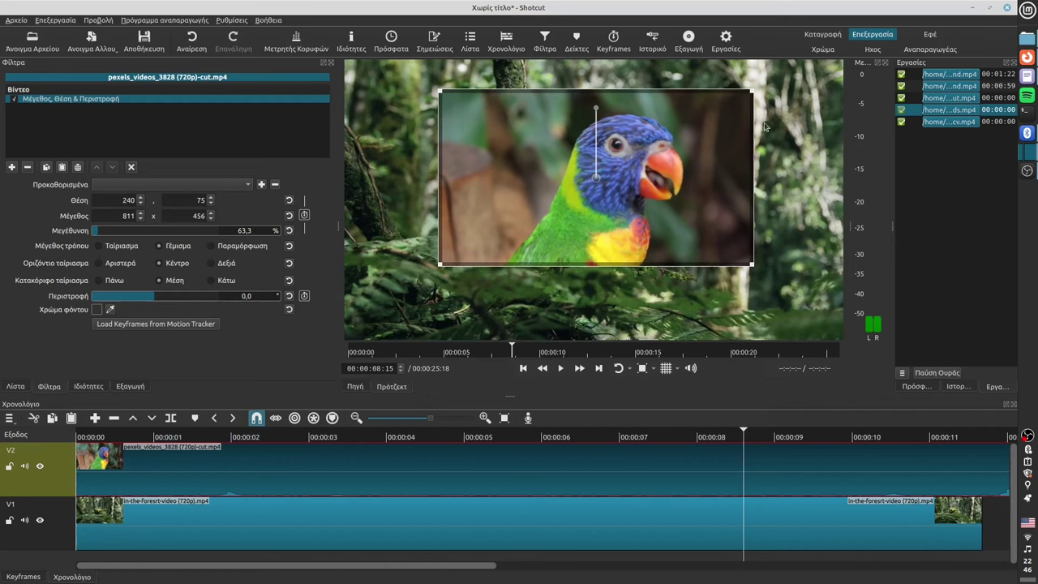
{"action": "left_click", "coordinate": [430, 436]}
{"action": "left_click", "coordinate": [558, 370]}
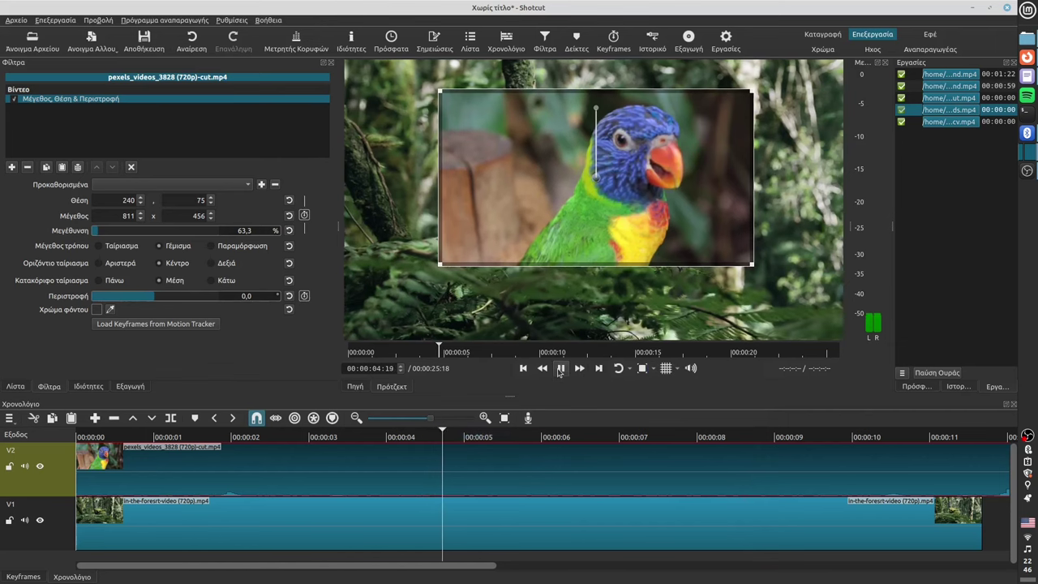
{"action": "left_click", "coordinate": [457, 279]}
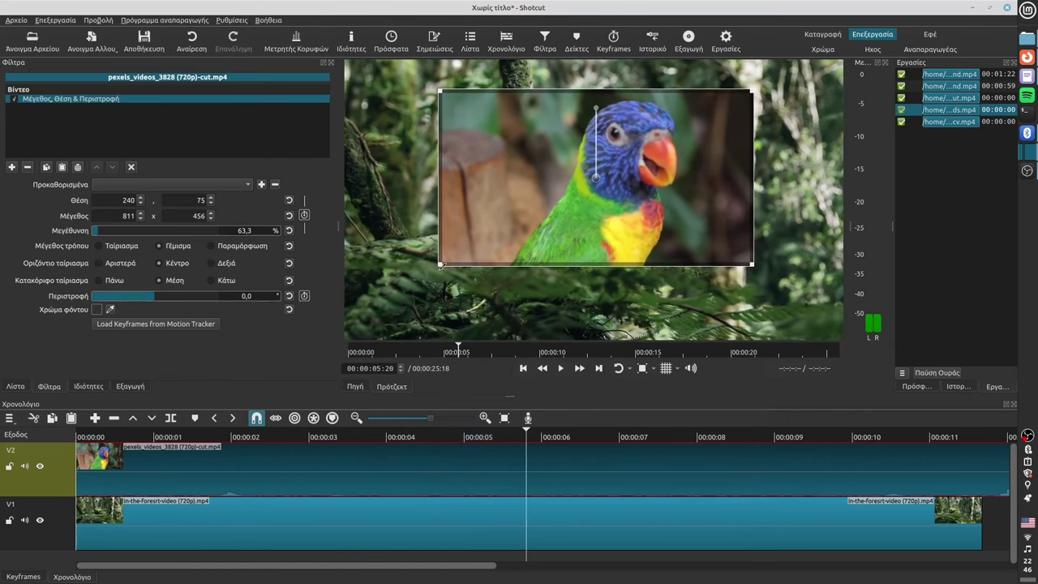
- Resize the parrot overlay to about 895 × 503 and position it at about 205, 41 over the forest background
{"action": "mouse_move", "coordinate": [440, 266]}
{"action": "left_mouse_down"}
{"action": "mouse_move", "coordinate": [501, 212]}
{"action": "mouse_move", "coordinate": [475, 254]}
{"action": "mouse_move", "coordinate": [444, 262]}
{"action": "left_mouse_up"}
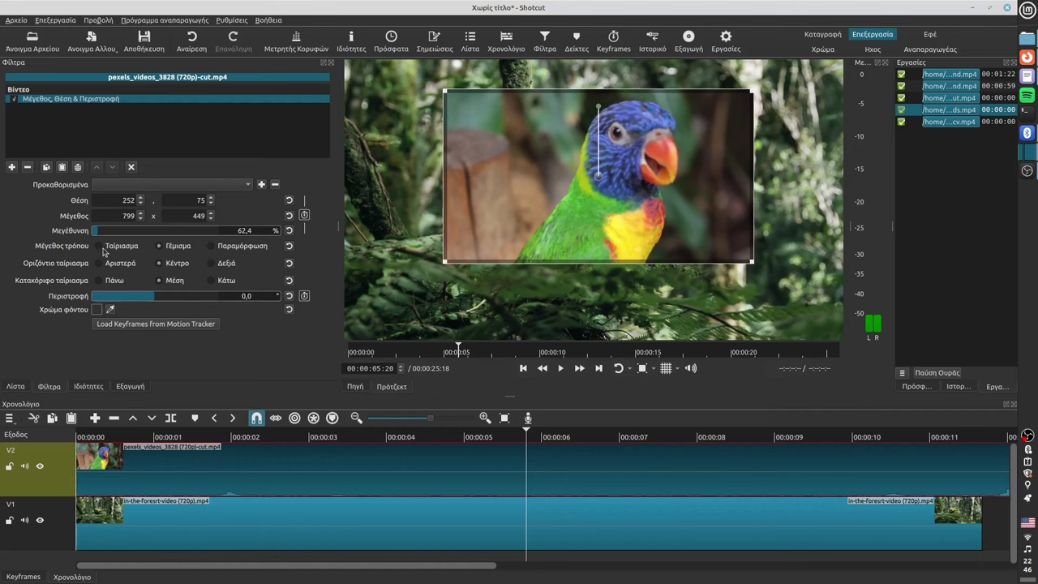
{"action": "left_click_drag", "start_coordinate": [105, 235], "coordinate": [103, 235]}
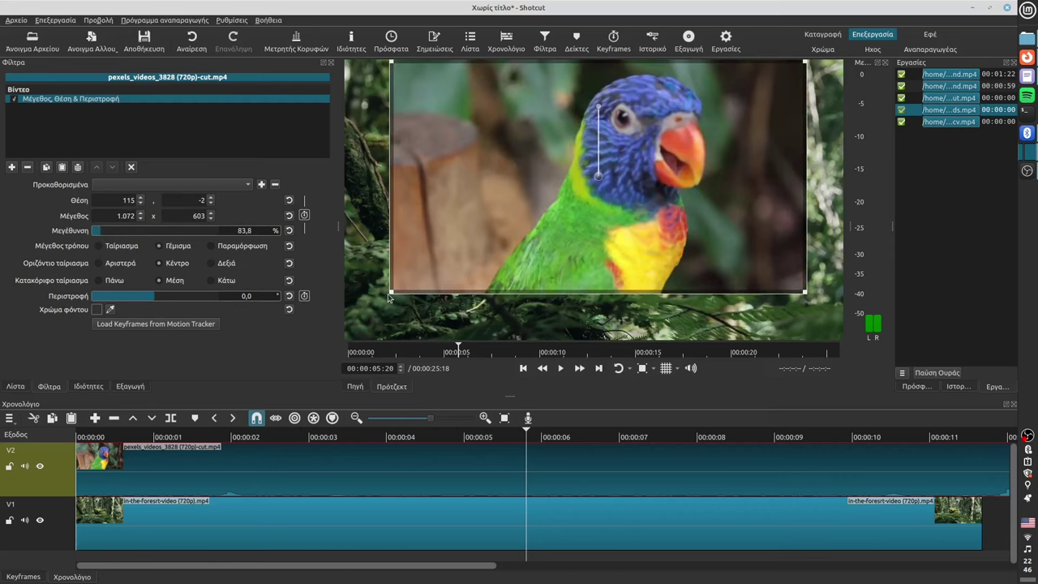
{"action": "left_click_drag", "start_coordinate": [393, 290], "coordinate": [497, 265]}
{"action": "mouse_move", "coordinate": [625, 171]}
{"action": "left_mouse_down"}
{"action": "mouse_move", "coordinate": [623, 187]}
{"action": "mouse_move", "coordinate": [615, 184]}
{"action": "left_mouse_up"}
{"action": "left_click_drag", "start_coordinate": [791, 283], "coordinate": [771, 270]}
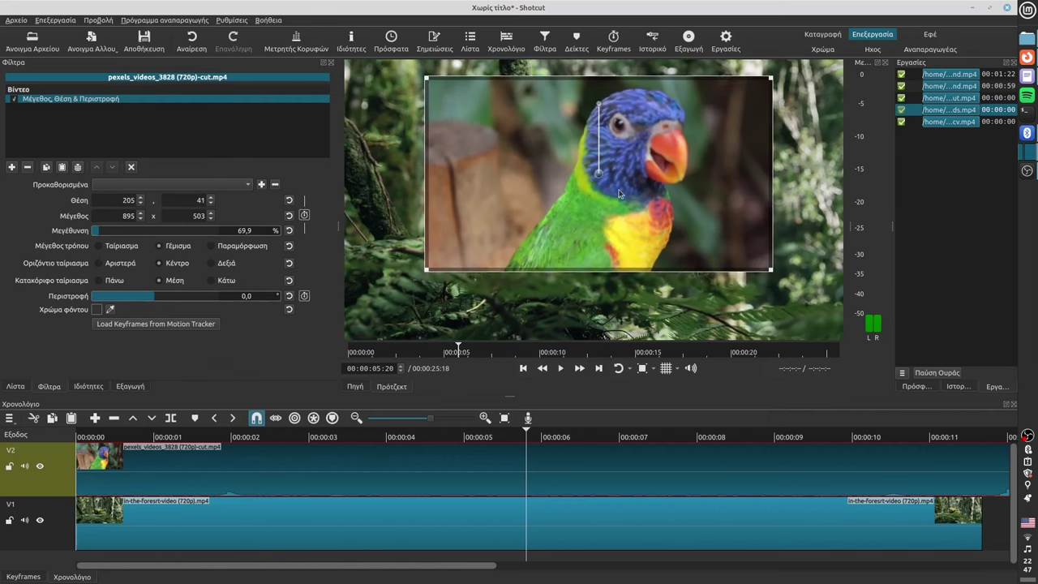
- Search the filters for "blur" and apply Blur: Gaussian to the forest clip on V1
{"action": "left_click", "coordinate": [343, 511]}
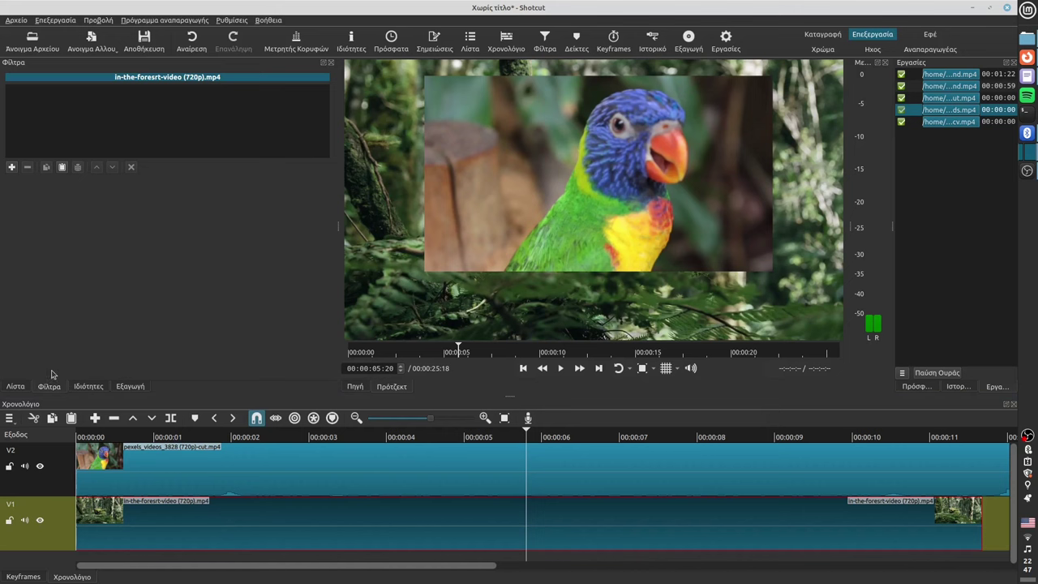
{"action": "left_click", "coordinate": [12, 167]}
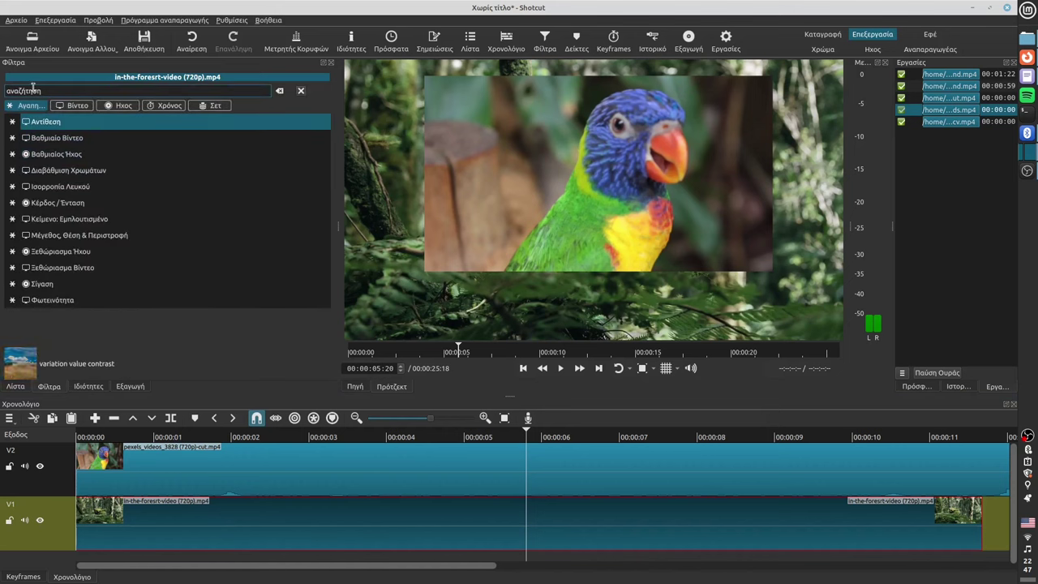
{"action": "type", "text": "blu"}
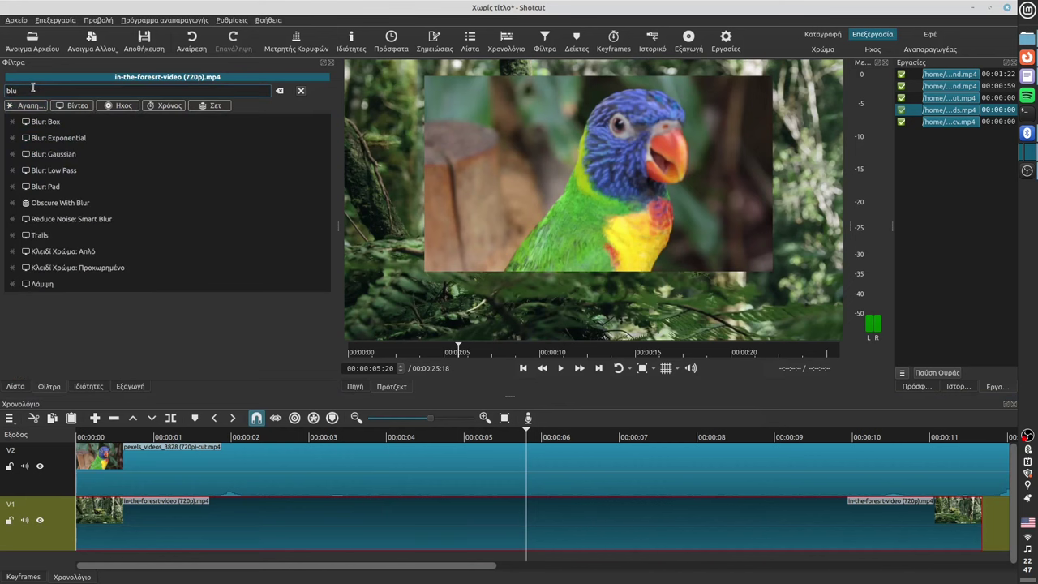
{"action": "type", "text": "r"}
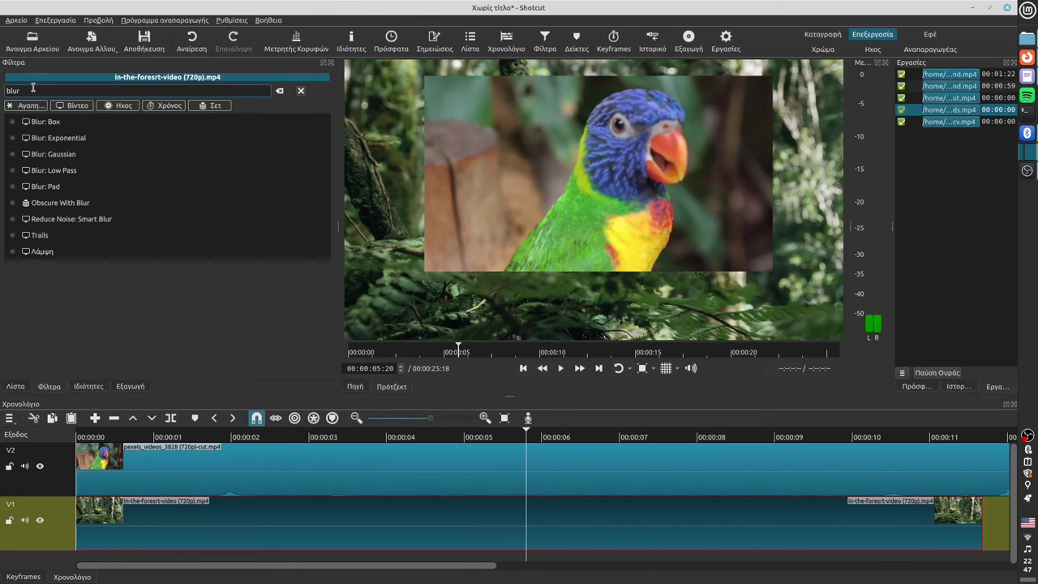
{"action": "left_click", "coordinate": [38, 159]}
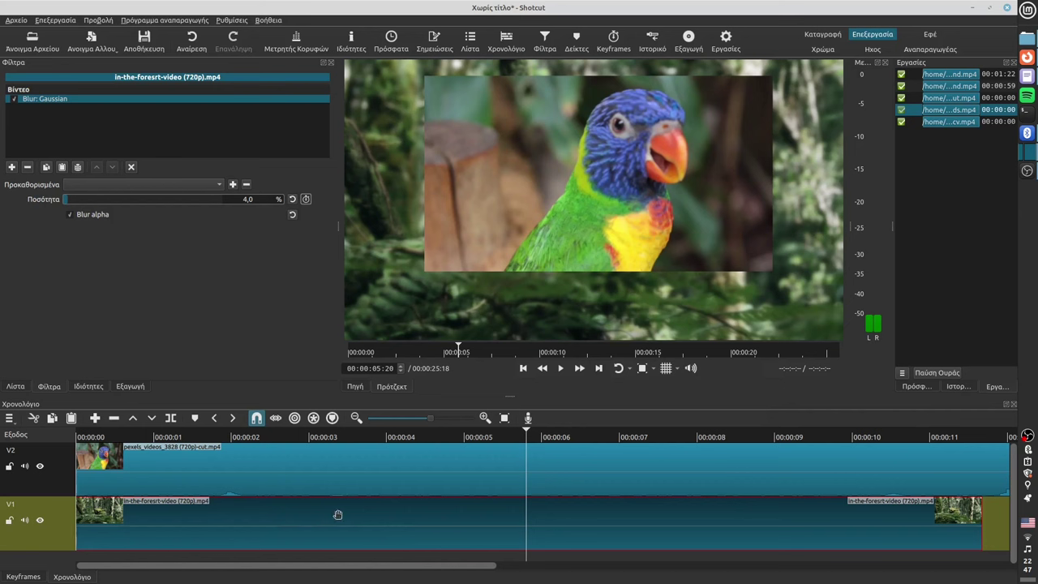
- Play a short stretch of the composition to check the Gaussian blur on the forest background
{"action": "left_click", "coordinate": [559, 369]}
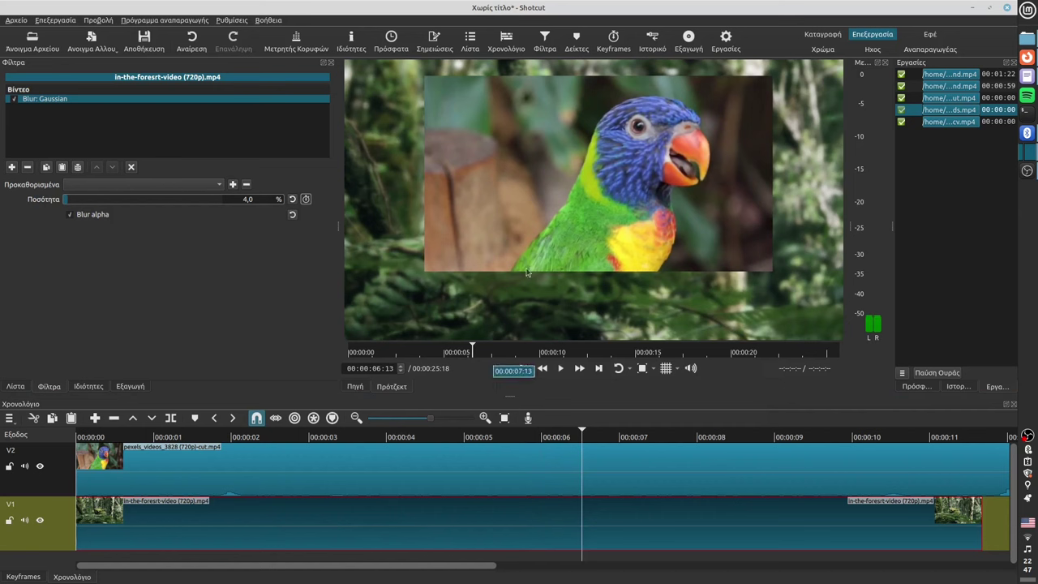
{"action": "left_click", "coordinate": [559, 367]}
{"action": "left_click", "coordinate": [560, 368]}
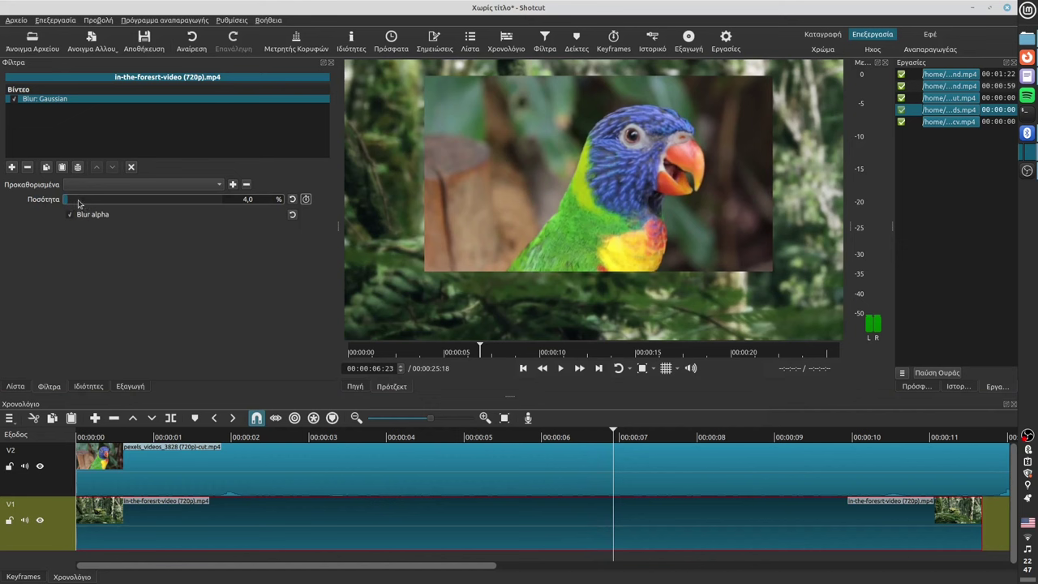
- Set the amount (Ποσότητα) of the forest clip's Gaussian blur to about 9.4 %
{"action": "mouse_move", "coordinate": [78, 206]}
{"action": "left_mouse_down"}
{"action": "mouse_move", "coordinate": [121, 205]}
{"action": "mouse_move", "coordinate": [84, 209]}
{"action": "left_mouse_up"}
{"action": "left_click", "coordinate": [293, 199]}
{"action": "left_click", "coordinate": [72, 204]}
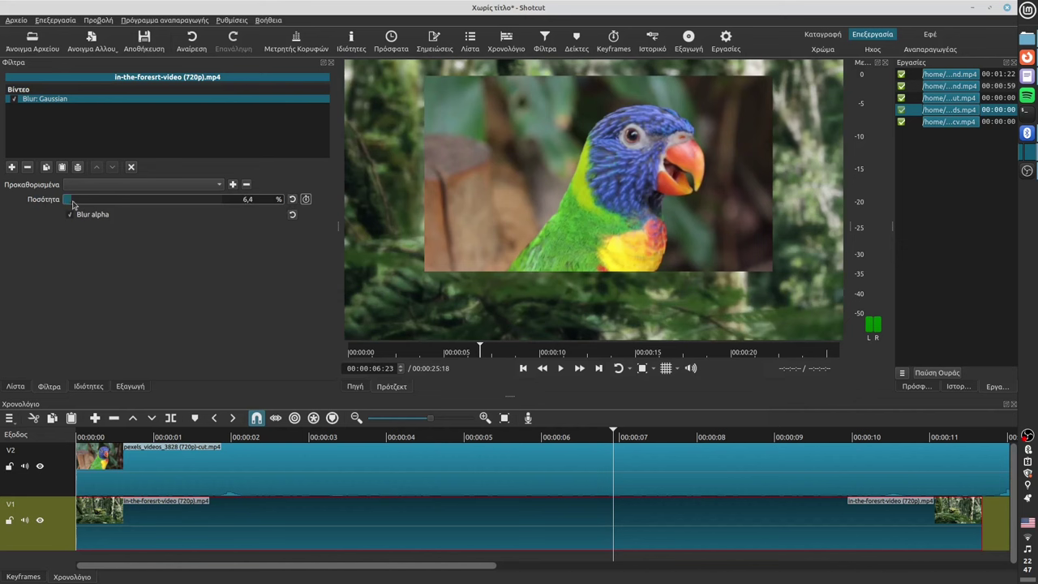
{"action": "left_click_drag", "start_coordinate": [72, 204], "coordinate": [78, 205]}
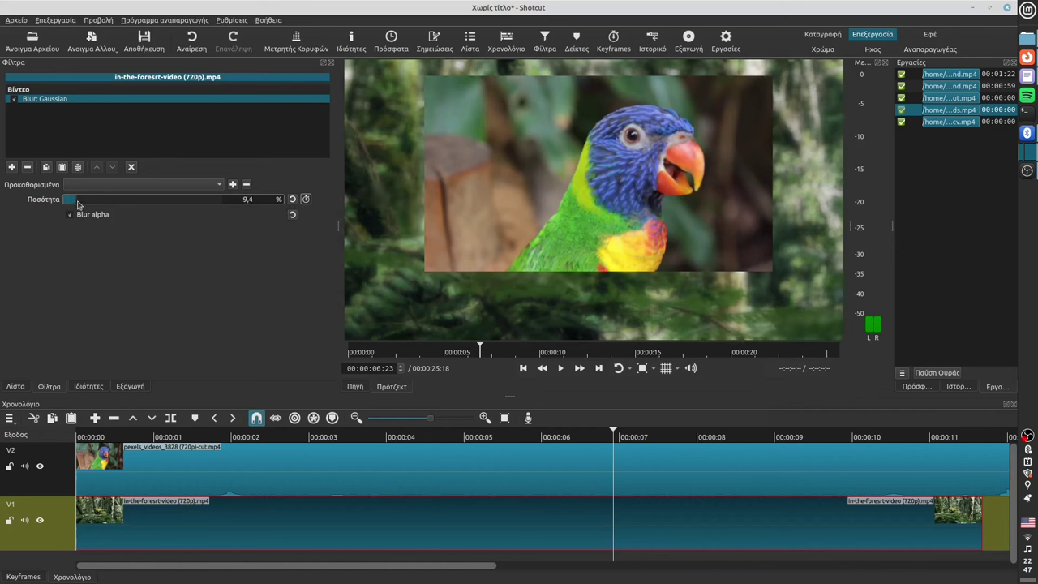
- Play the composition to review the stronger background blur, pausing at 00:00:11:00
{"action": "left_click", "coordinate": [560, 369]}
{"action": "left_click", "coordinate": [560, 369]}
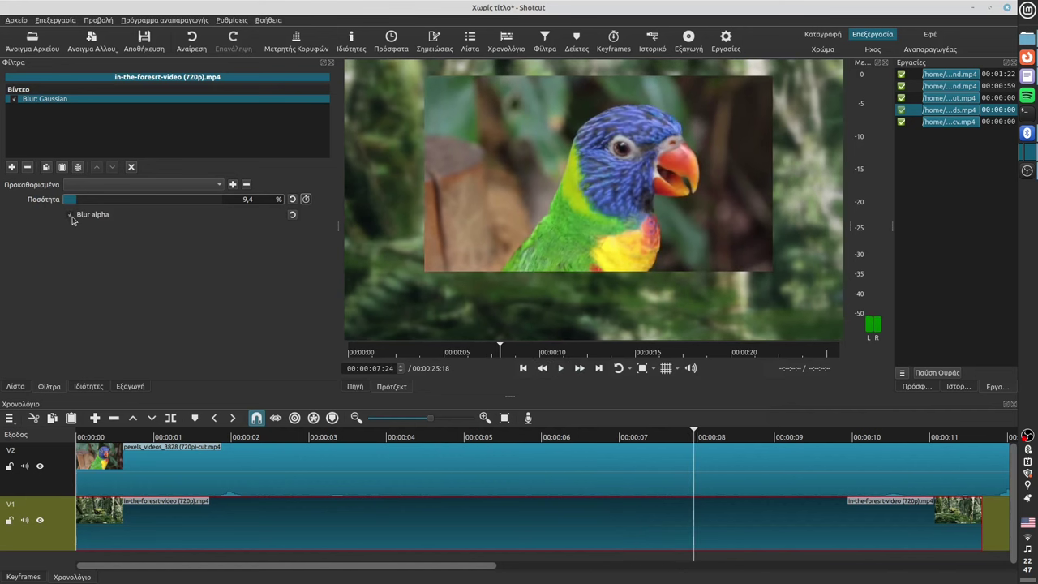
{"action": "left_click", "coordinate": [70, 215]}
{"action": "left_click", "coordinate": [559, 369]}
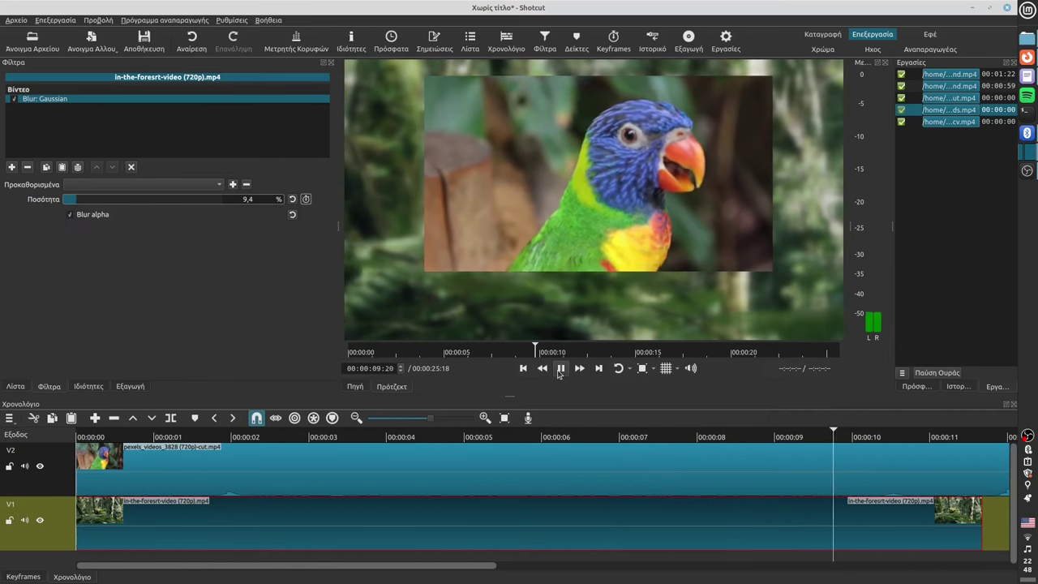
{"action": "left_click", "coordinate": [560, 368]}
- Enlarge the timeline area and split both the forest clip on V1 and the parrot clip on V2 at 00:00:11:00
{"action": "left_click_drag", "start_coordinate": [417, 568], "coordinate": [536, 567]}
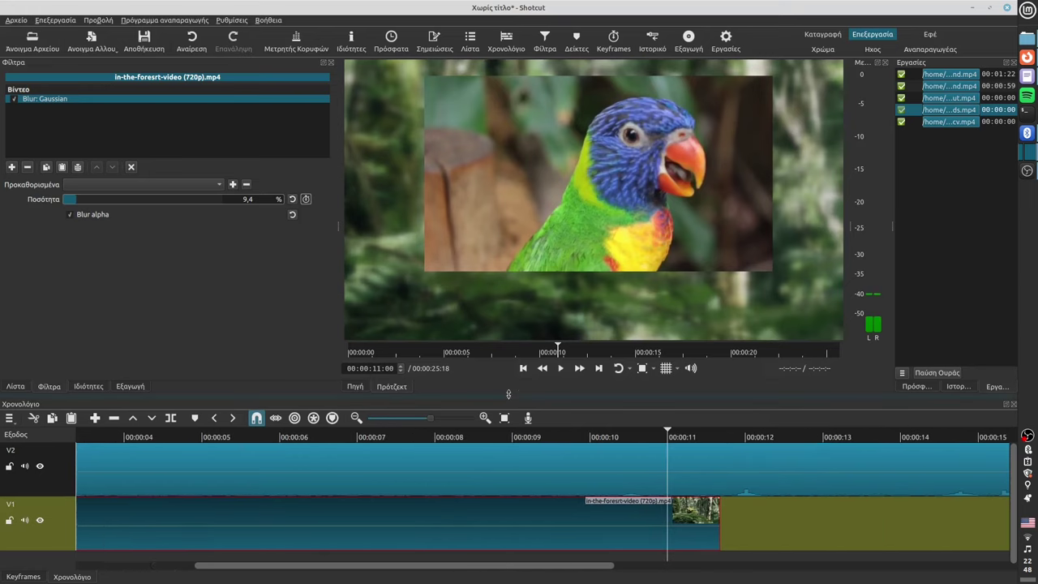
{"action": "left_click_drag", "start_coordinate": [510, 395], "coordinate": [510, 329]}
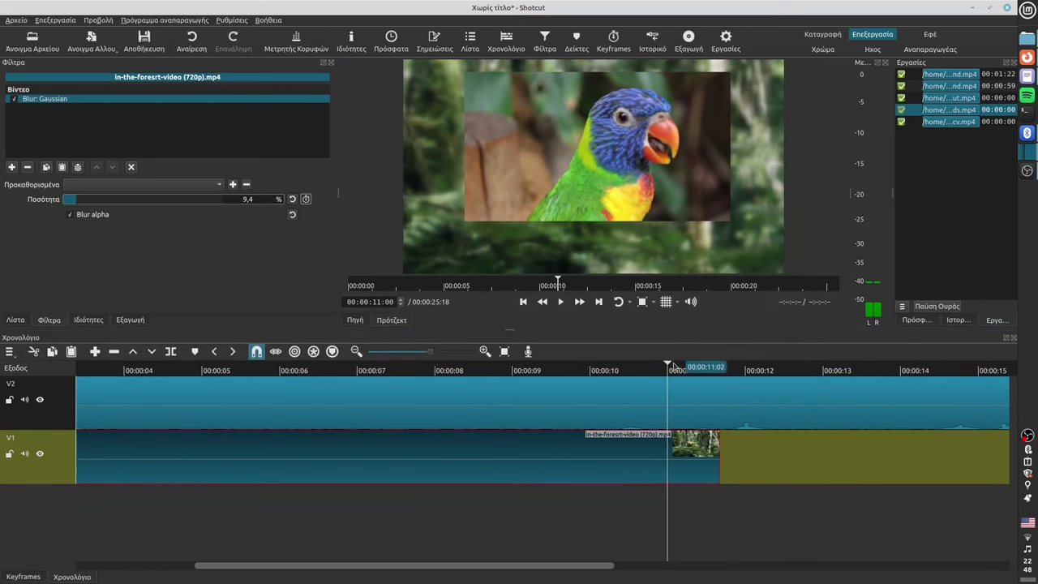
{"action": "mouse_move", "coordinate": [667, 363]}
{"action": "left_mouse_down"}
{"action": "mouse_move", "coordinate": [625, 365]}
{"action": "mouse_move", "coordinate": [680, 364]}
{"action": "mouse_move", "coordinate": [668, 361]}
{"action": "left_mouse_up"}
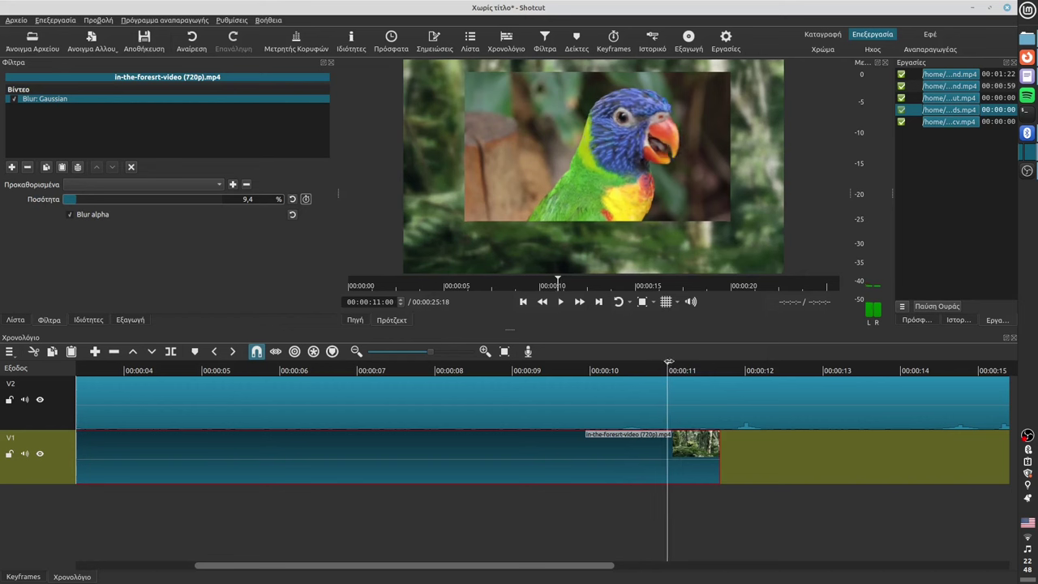
{"action": "left_click", "coordinate": [172, 352]}
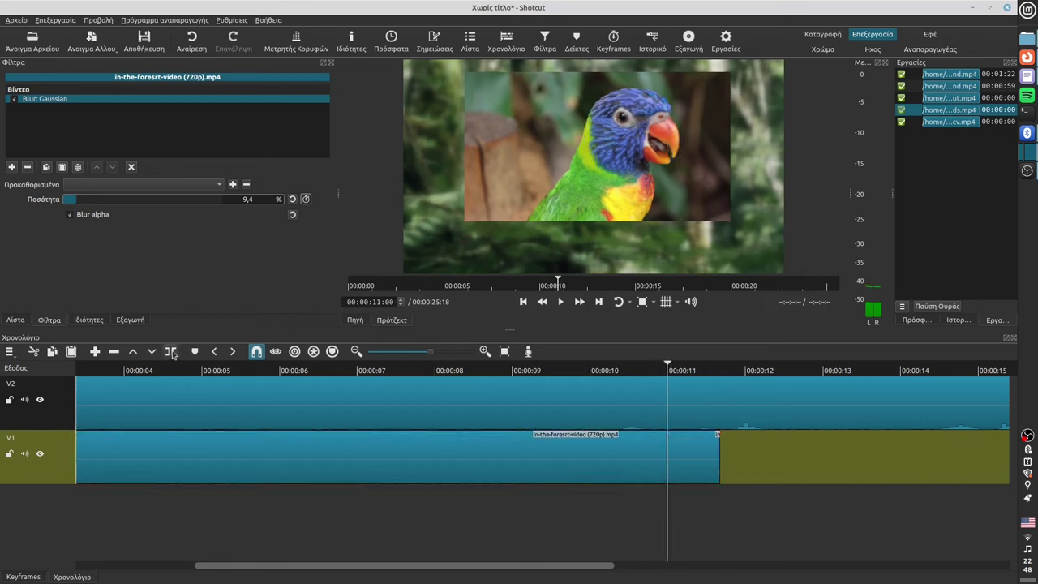
{"action": "left_click", "coordinate": [617, 401]}
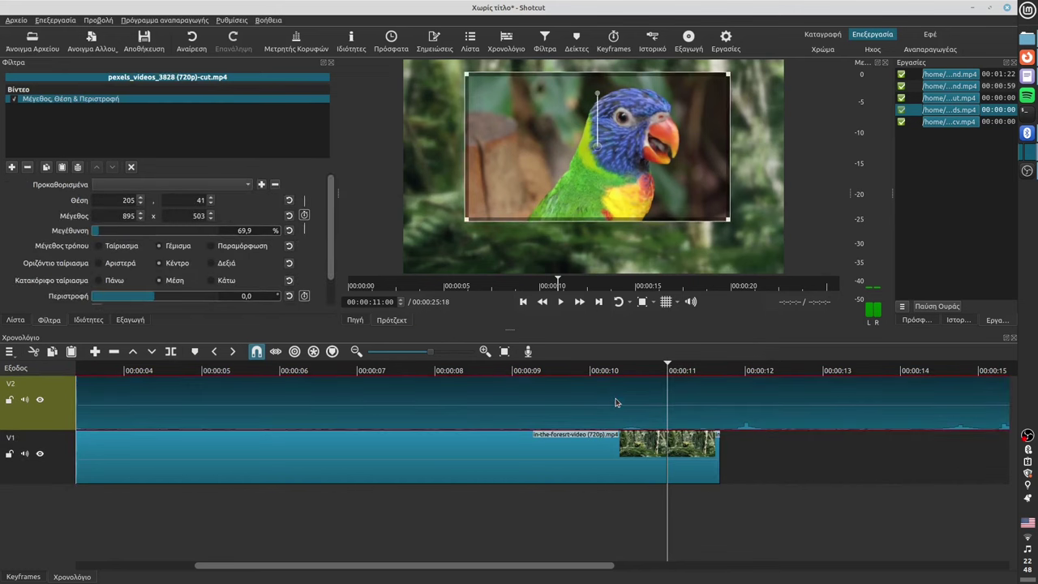
{"action": "left_click", "coordinate": [171, 352]}
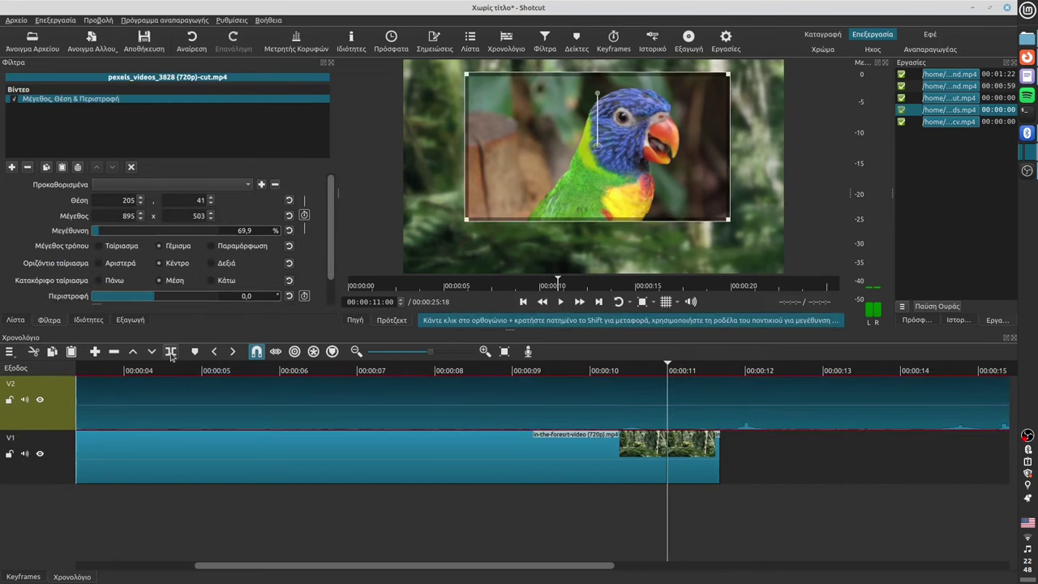
- Delete the remainders of the parrot and forest clips after 11 seconds so both tracks end together
{"action": "left_click", "coordinate": [724, 406]}
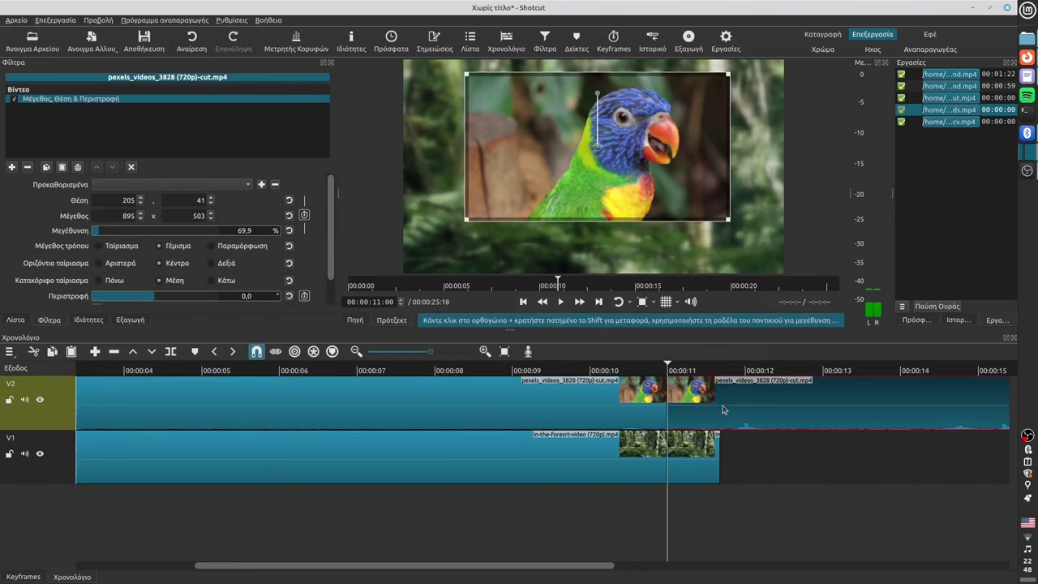
{"action": "key", "text": "Delete"}
{"action": "left_click", "coordinate": [953, 454]}
{"action": "key", "text": "Delete"}
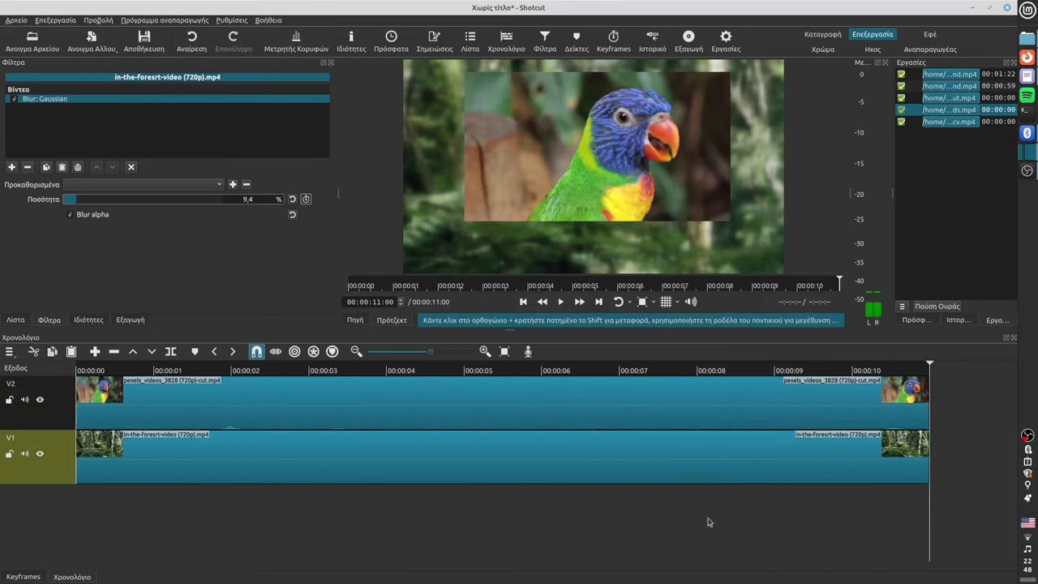
- Play the trimmed composition from about 00:00:04:22 to check it
{"action": "left_click", "coordinate": [455, 370]}
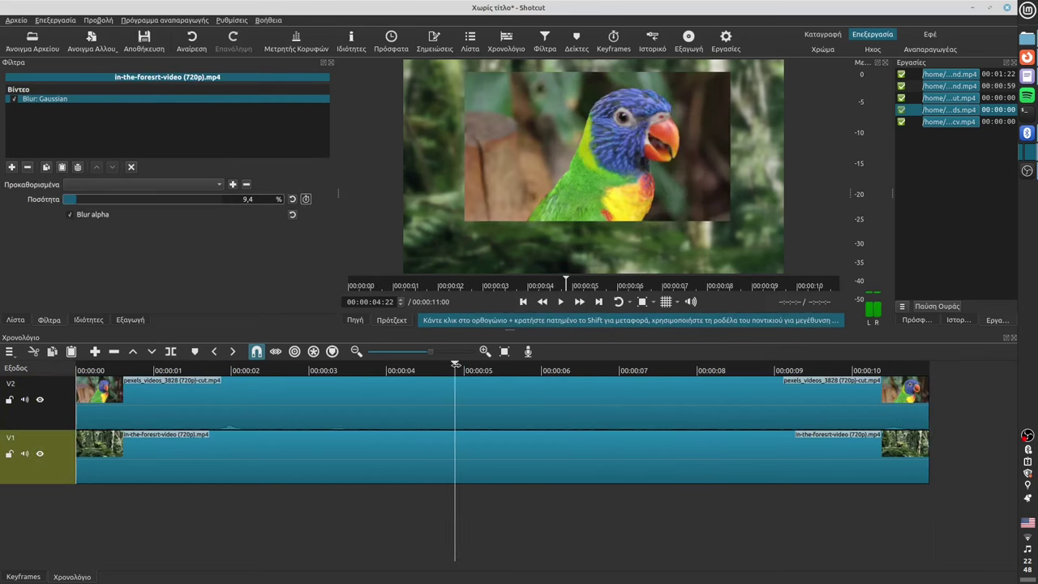
{"action": "left_click", "coordinate": [560, 301]}
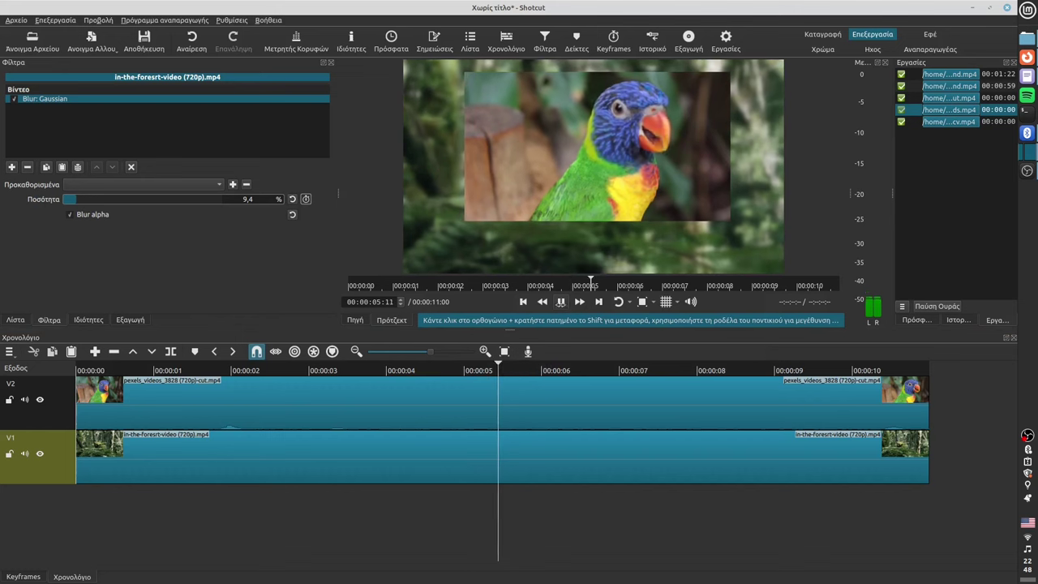
{"action": "left_click", "coordinate": [560, 301]}
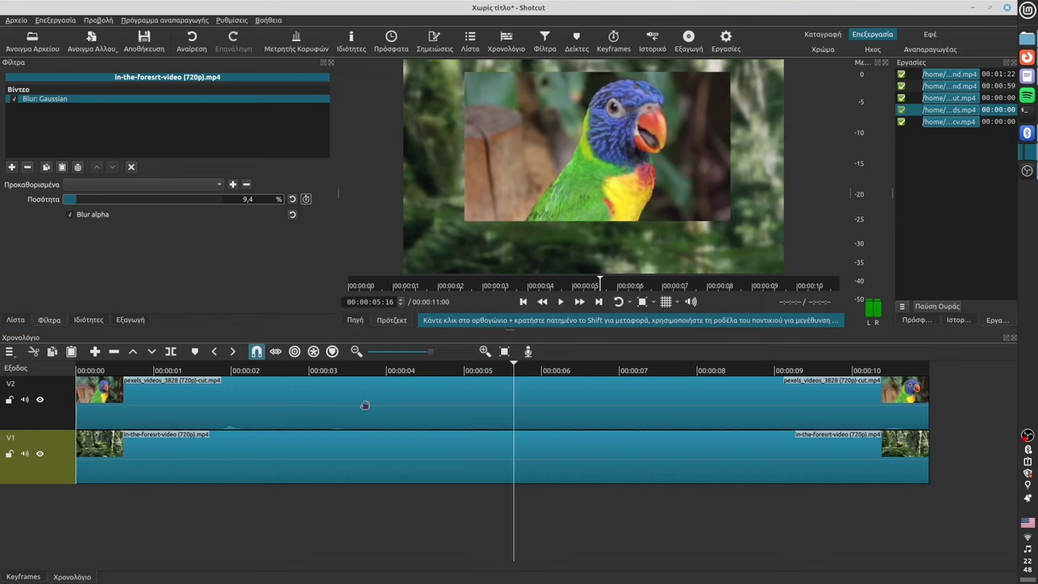
- Add a simple text clip with a placeholder name and transparent background to the timeline on V3, starting at 00:00:00:03
{"action": "left_click", "coordinate": [123, 370]}
{"action": "left_click", "coordinate": [98, 369]}
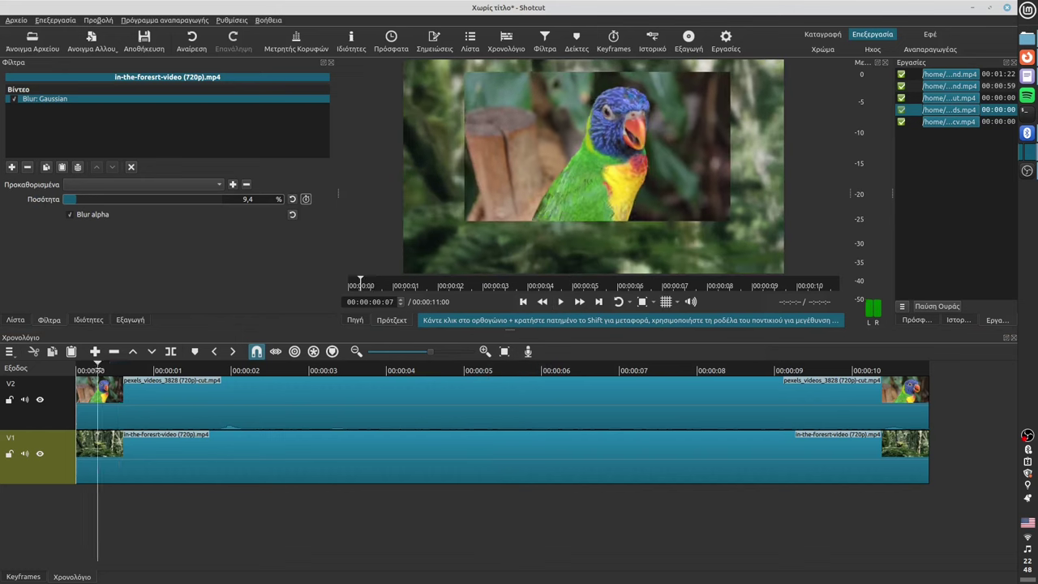
{"action": "left_click", "coordinate": [84, 370]}
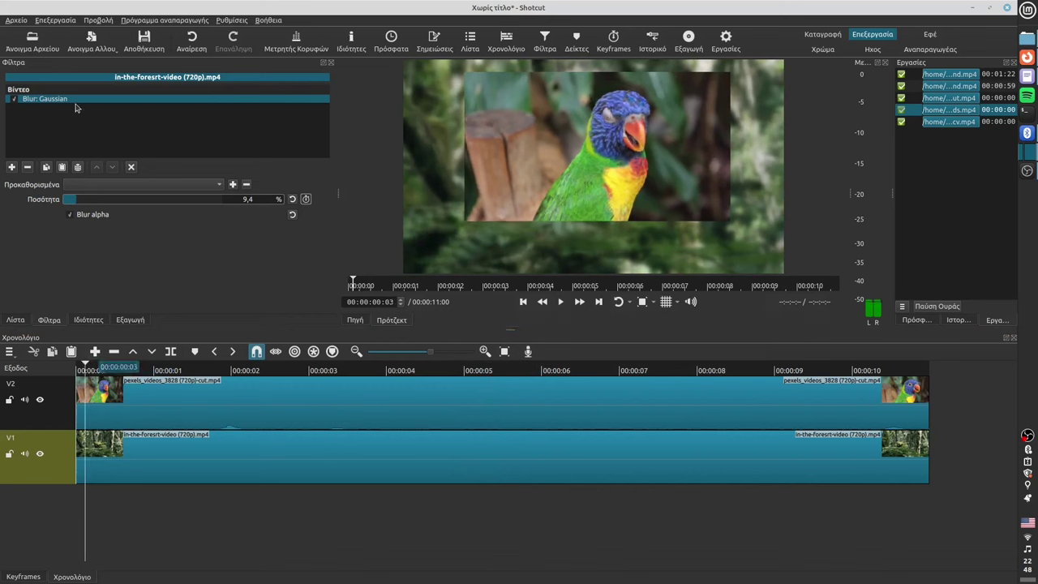
{"action": "left_click", "coordinate": [111, 50]}
{"action": "left_click", "coordinate": [109, 75]}
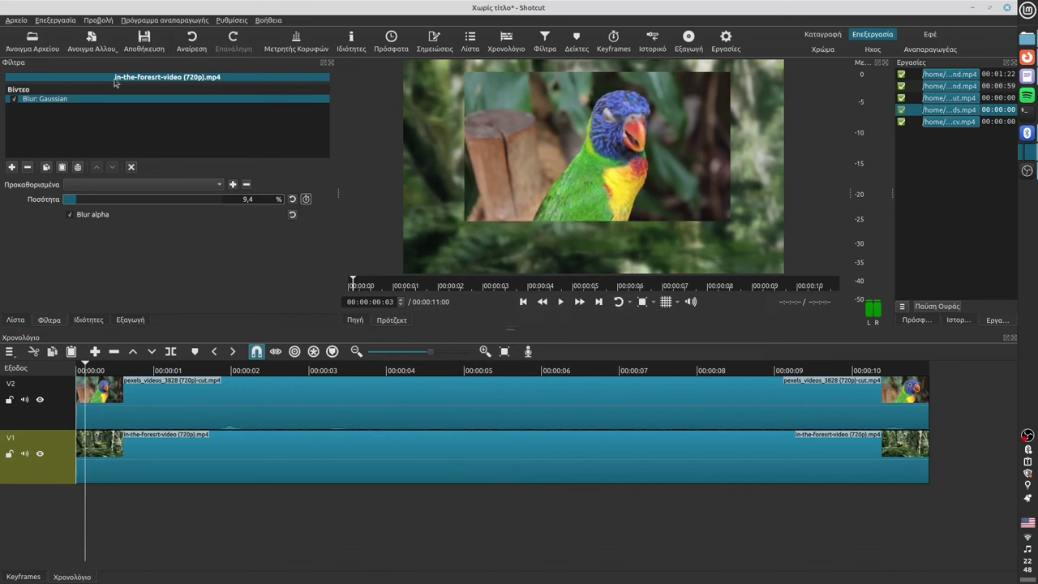
{"action": "type", "text": "John Doe"}
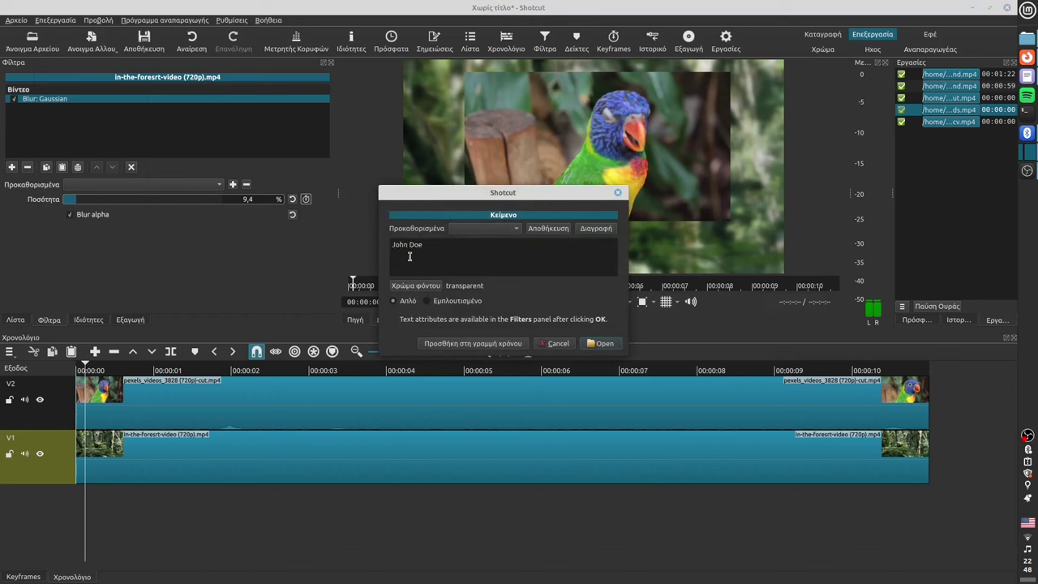
{"action": "left_click", "coordinate": [475, 345]}
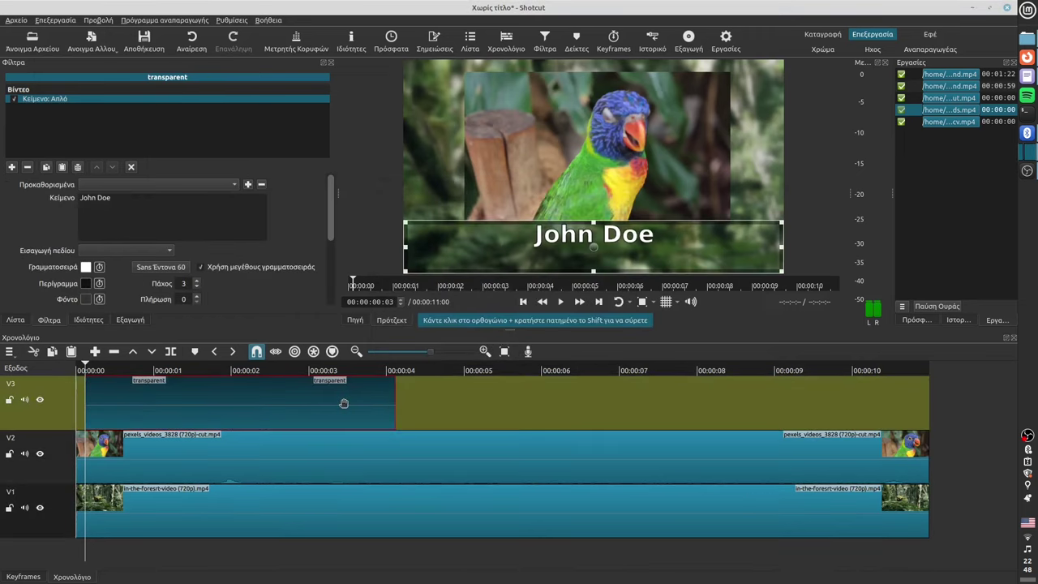
- Stretch the text clip on V3 to span the full 11-second timeline and play the result
{"action": "mouse_move", "coordinate": [344, 403]}
{"action": "left_mouse_down"}
{"action": "mouse_move", "coordinate": [335, 402]}
{"action": "mouse_move", "coordinate": [936, 417]}
{"action": "left_mouse_up"}
{"action": "right_click", "coordinate": [936, 417]}
{"action": "left_click", "coordinate": [561, 302]}
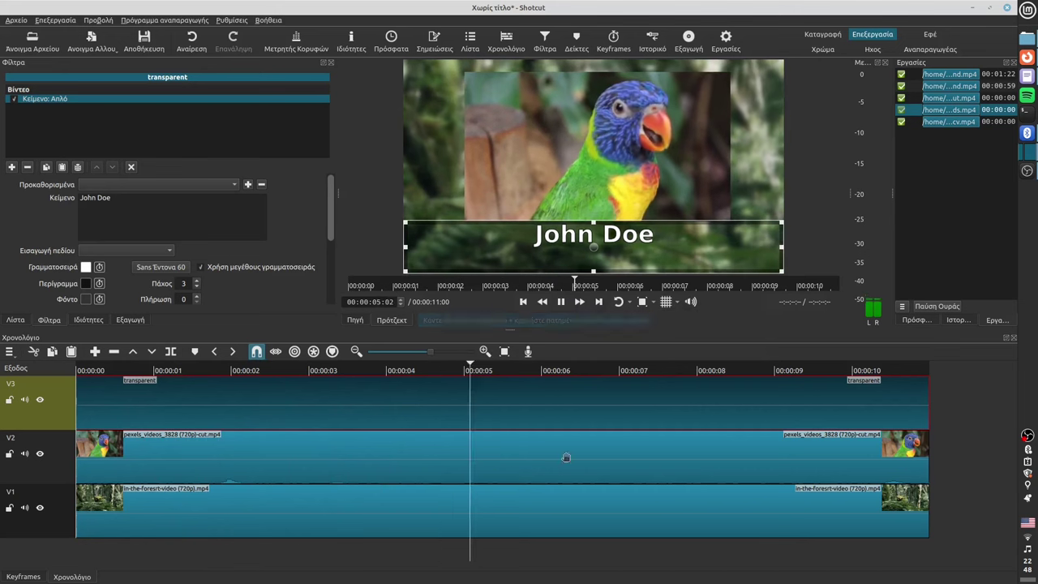
{"action": "key", "text": "space"}
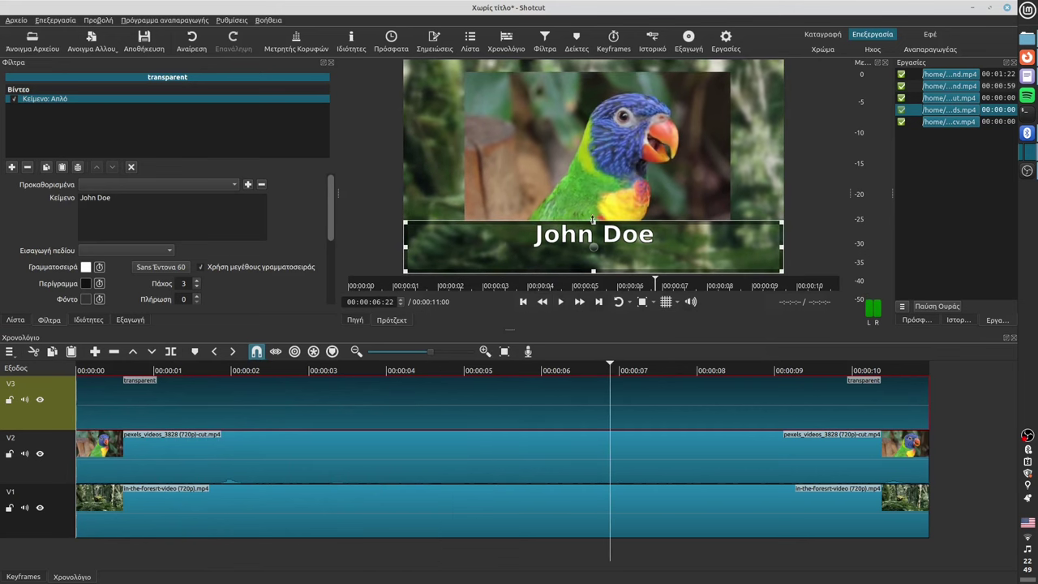
- Lower the top edge of the text box so the name sits below the parrot overlay, and play the result
{"action": "left_click_drag", "start_coordinate": [595, 229], "coordinate": [595, 238]}
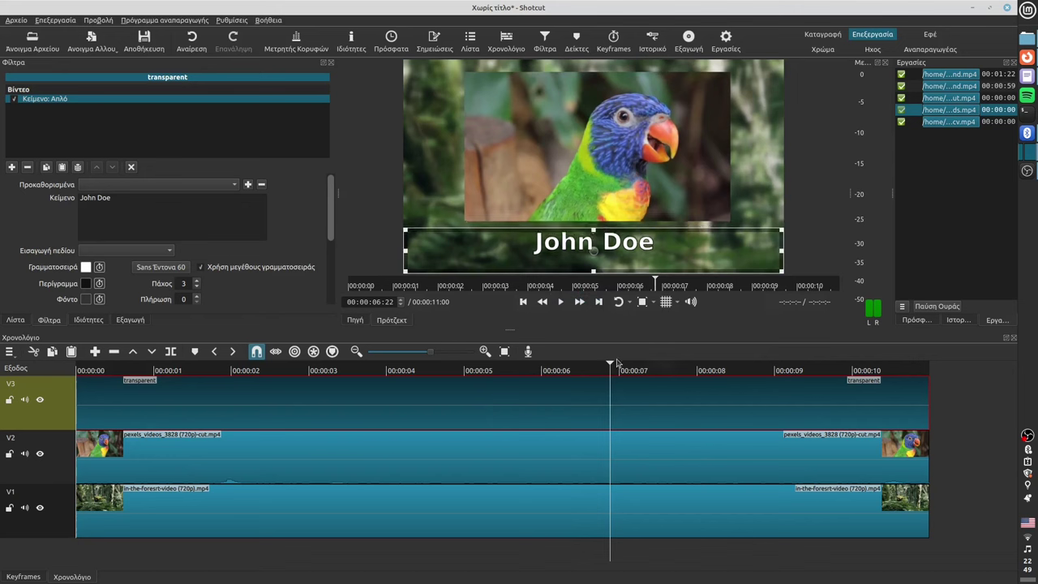
{"action": "left_click", "coordinate": [560, 302]}
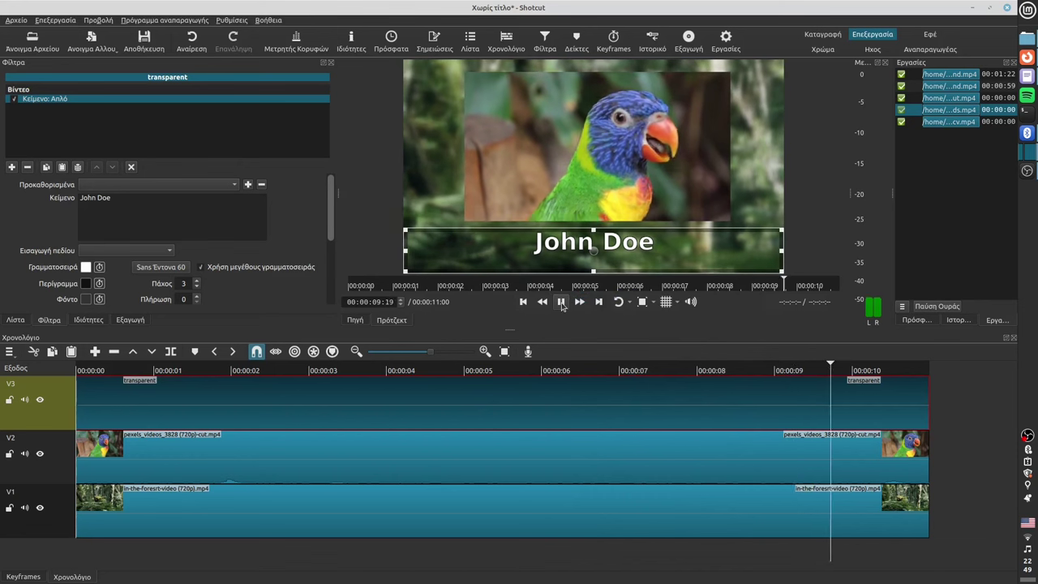
{"action": "left_click", "coordinate": [561, 303]}
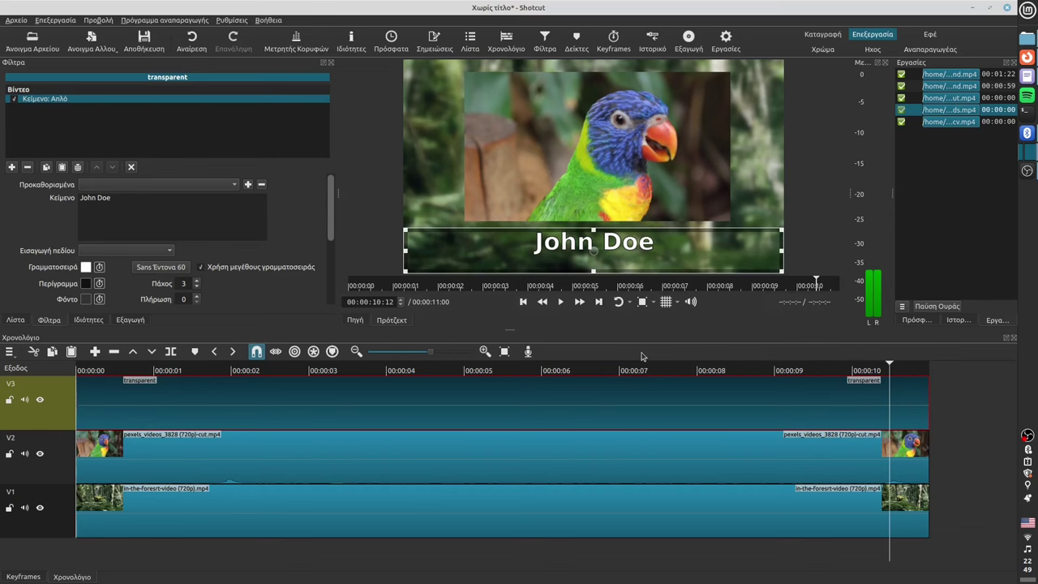
- Export the timeline with the H.264 Main Profile preset as askisi-picture-in-picture in mp4 format to the video-editing folder
{"action": "left_click", "coordinate": [129, 321]}
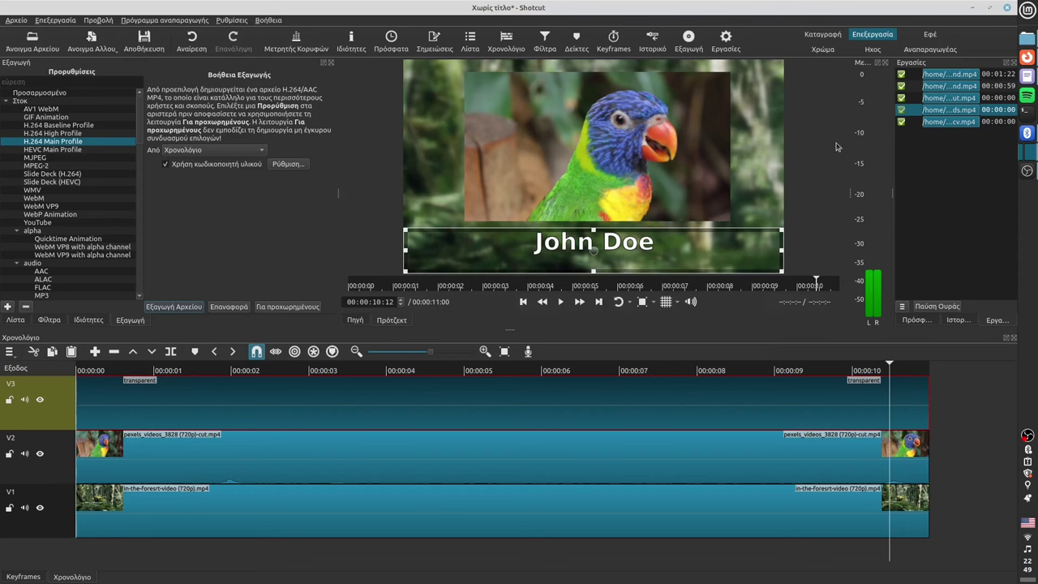
{"action": "left_click", "coordinate": [177, 309]}
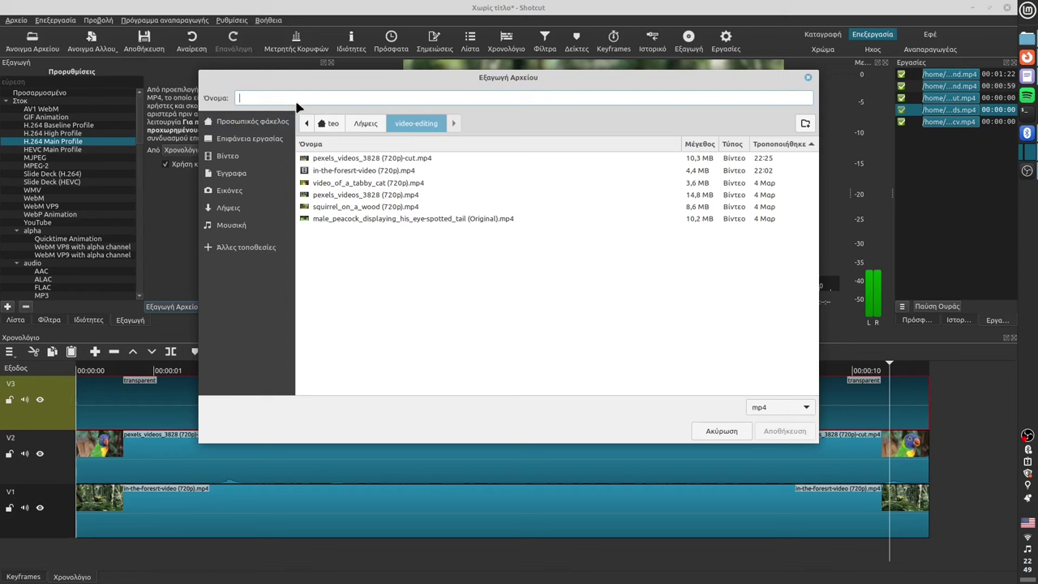
{"action": "type", "text": "askisi-picture-in-picture"}
{"action": "key", "text": "Return"}
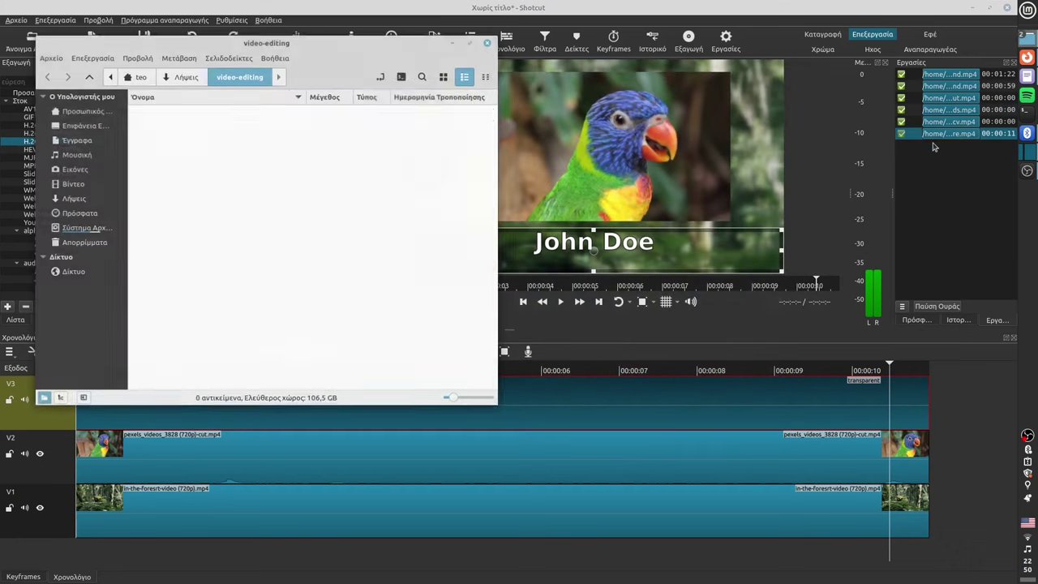
- Play the exported askisi-picture-in-picture.mp4 from the video-editing folder in the media player, then close the player
{"action": "left_click", "coordinate": [223, 113]}
{"action": "double_click", "coordinate": [222, 113]}
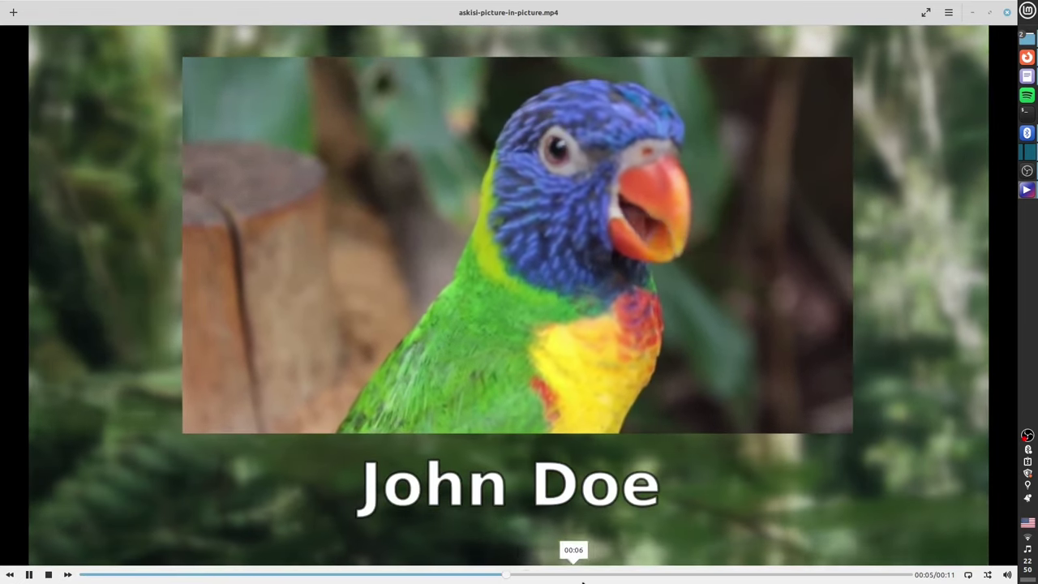
{"action": "left_click", "coordinate": [1006, 12]}
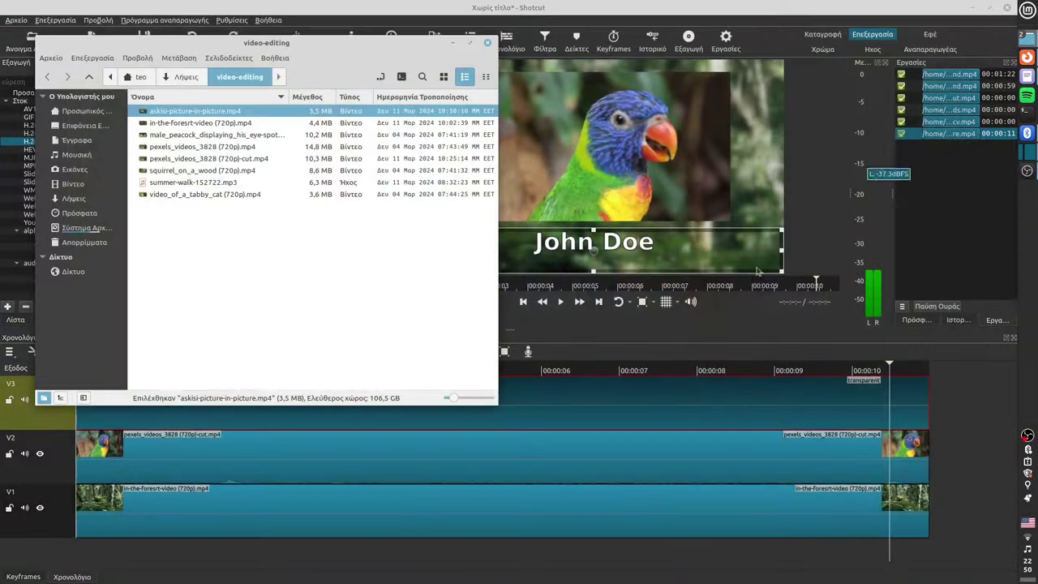